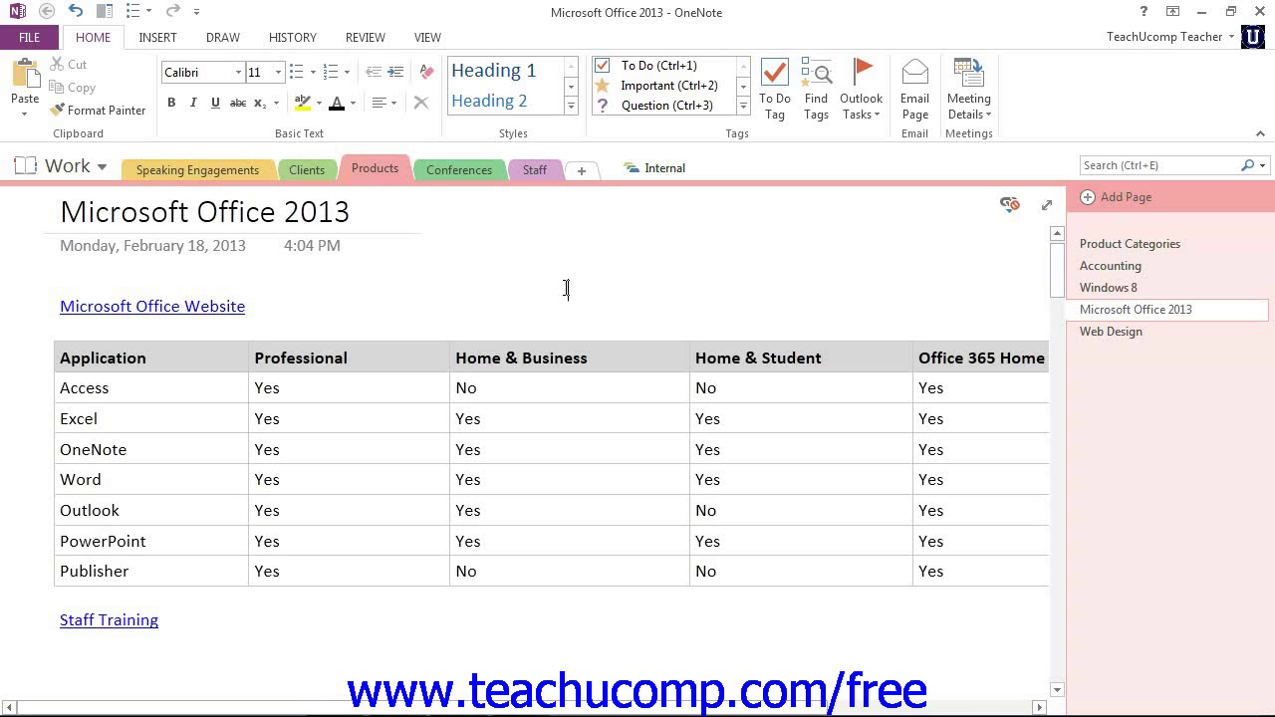
Collapse the ribbon to its tab names and temporarily reveal the Home commands over the page.
{"action": "left_click", "coordinate": [564, 289]}
{"action": "left_click", "coordinate": [1260, 134]}
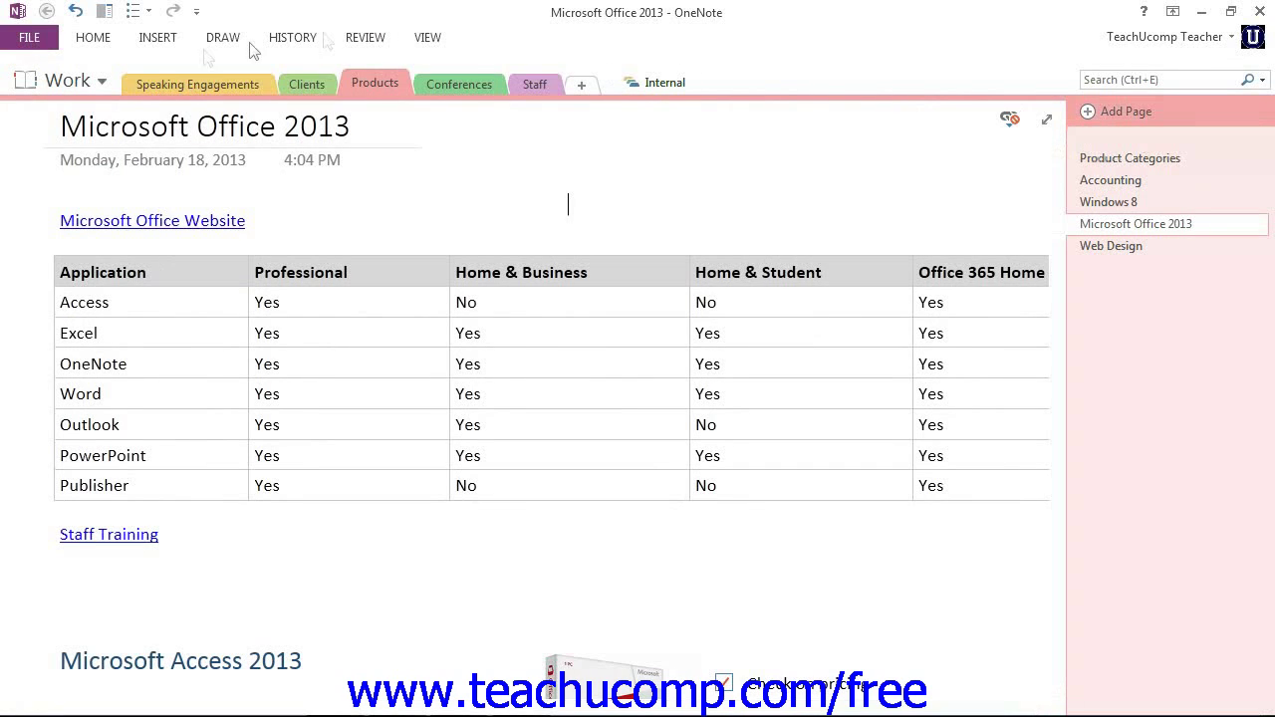
{"action": "left_click", "coordinate": [97, 40]}
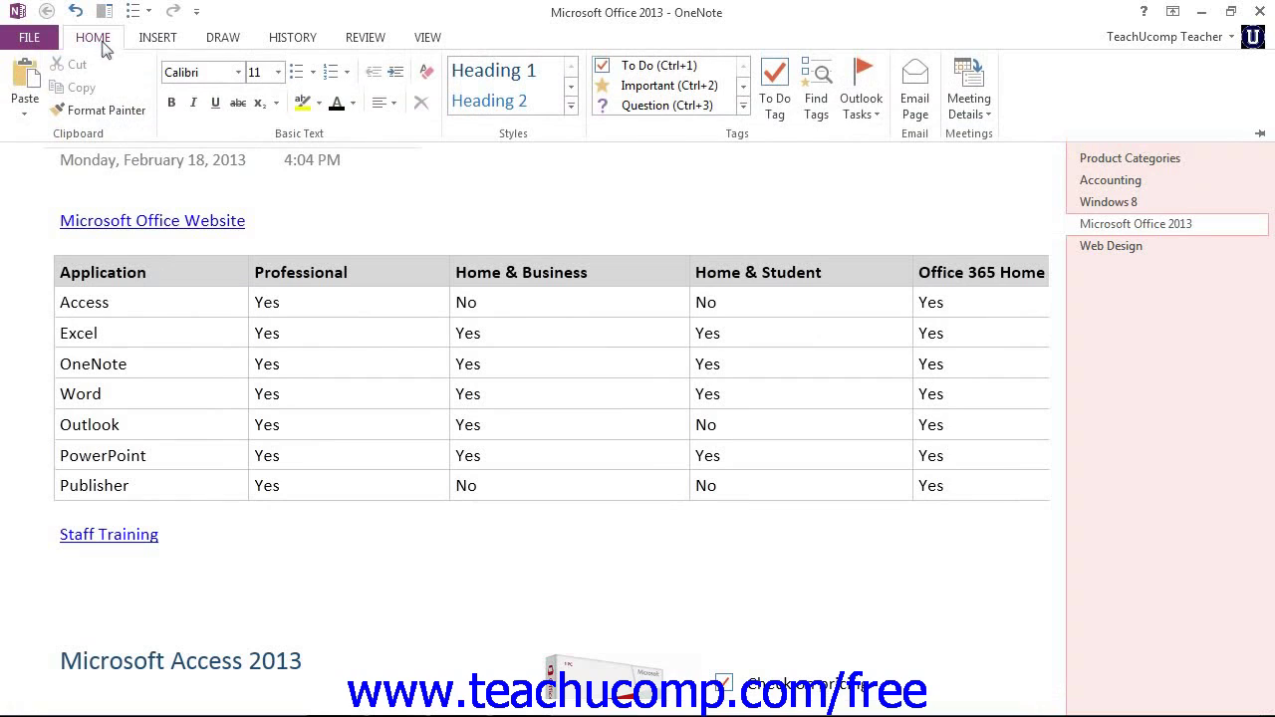
{"action": "left_click", "coordinate": [547, 202]}
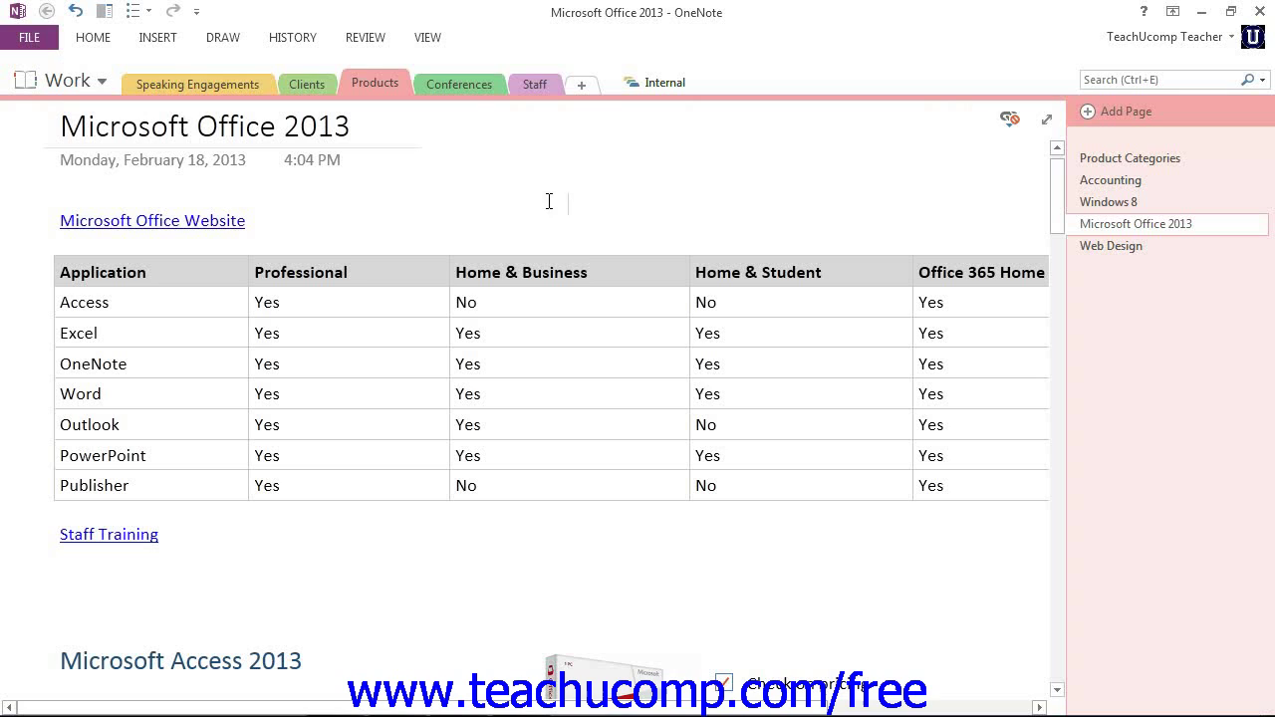
Restore the full ribbon display with the Show Tabs and Commands option.
{"action": "left_click", "coordinate": [1172, 12]}
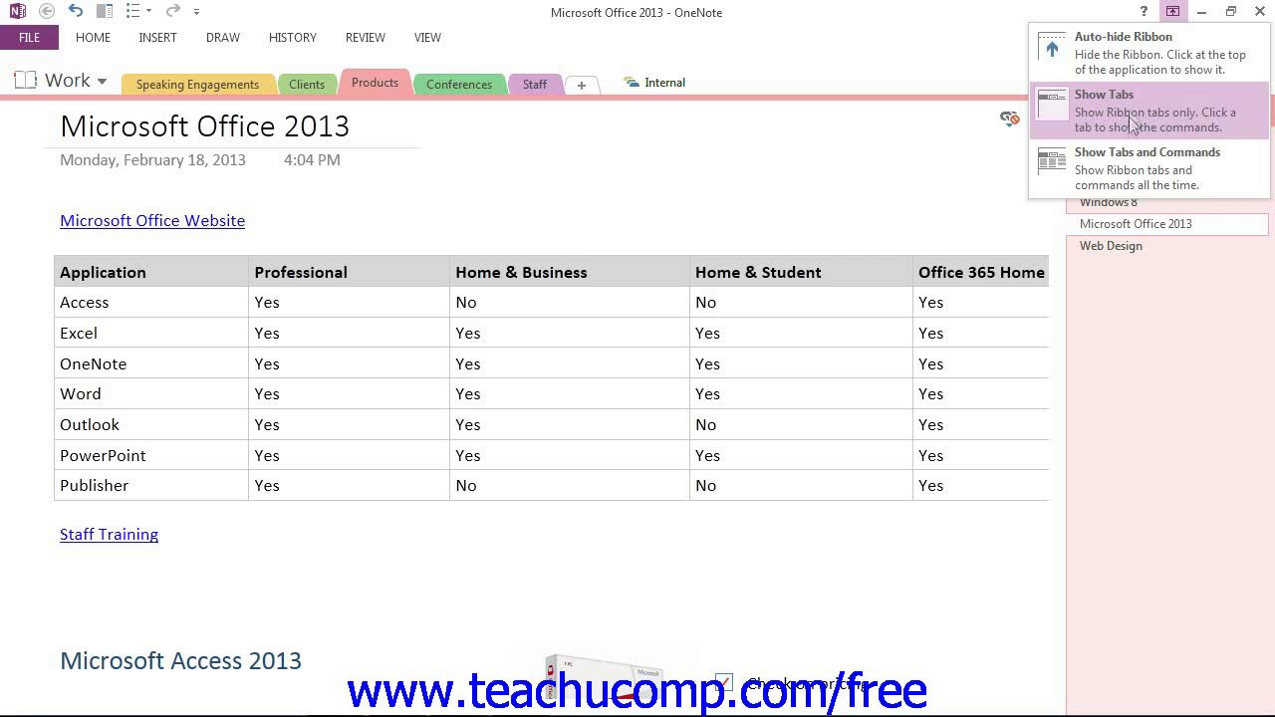
{"action": "left_click", "coordinate": [1126, 159]}
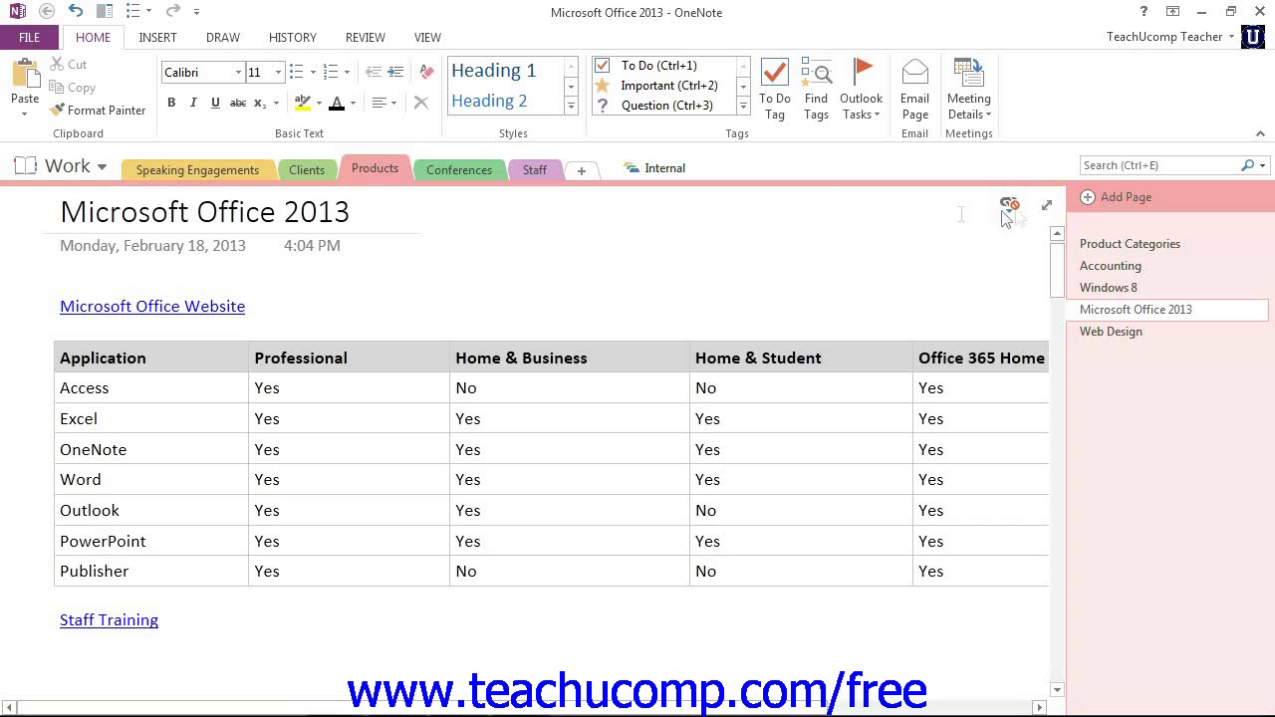
Display the Microsoft Office 2013 page in full page view and return to the normal view.
{"action": "left_click", "coordinate": [1044, 205]}
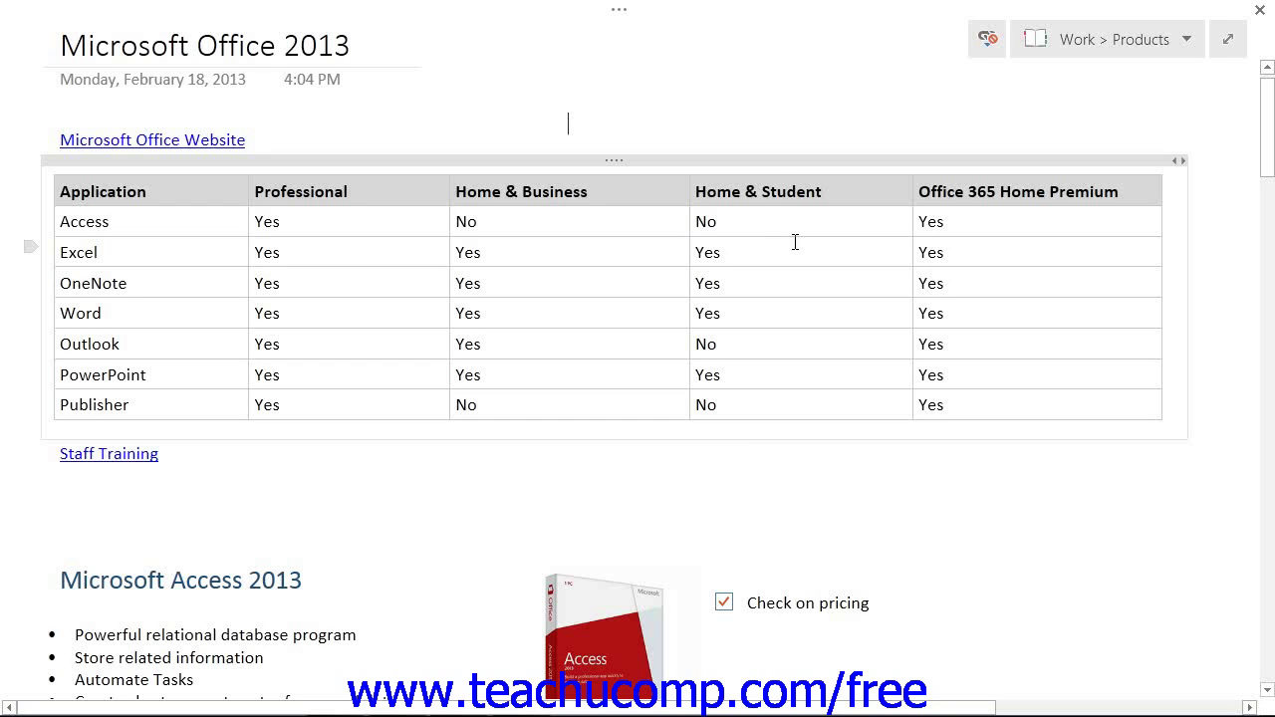
{"action": "left_click", "coordinate": [1227, 39]}
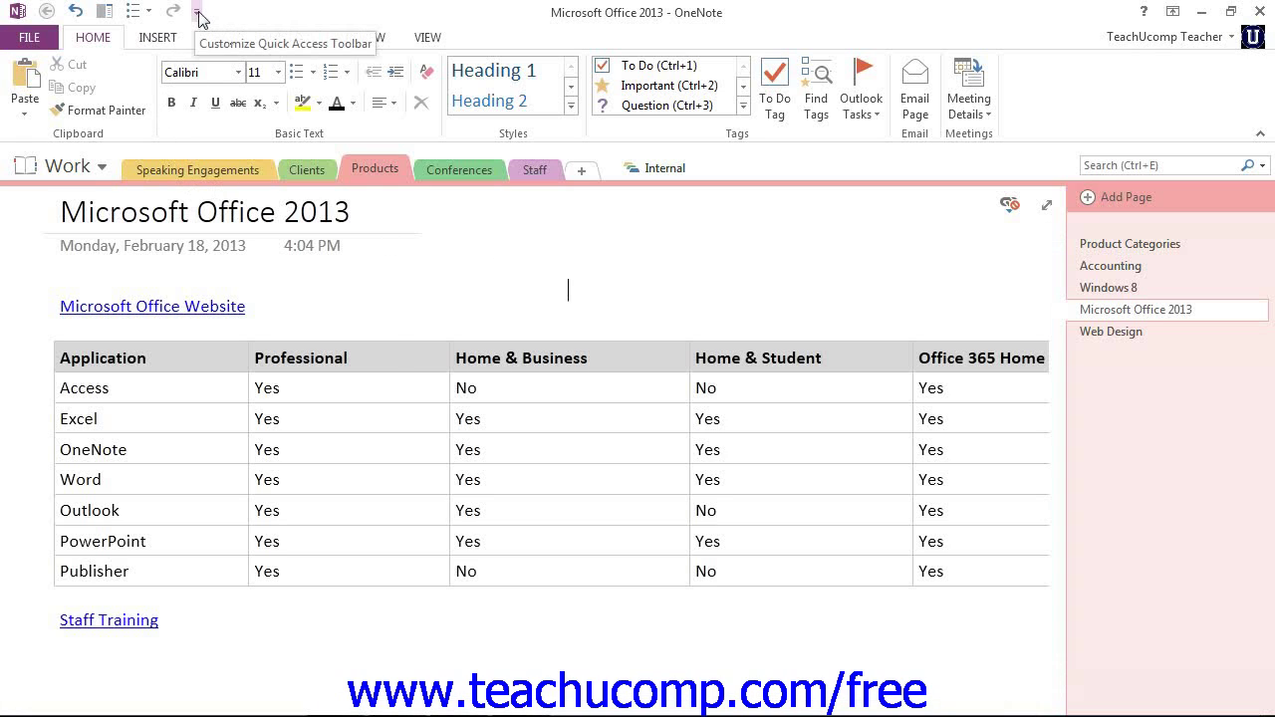
Add the Print command from the File Tab command set to the Quick Access Toolbar through More Commands.
{"action": "left_click", "coordinate": [197, 14]}
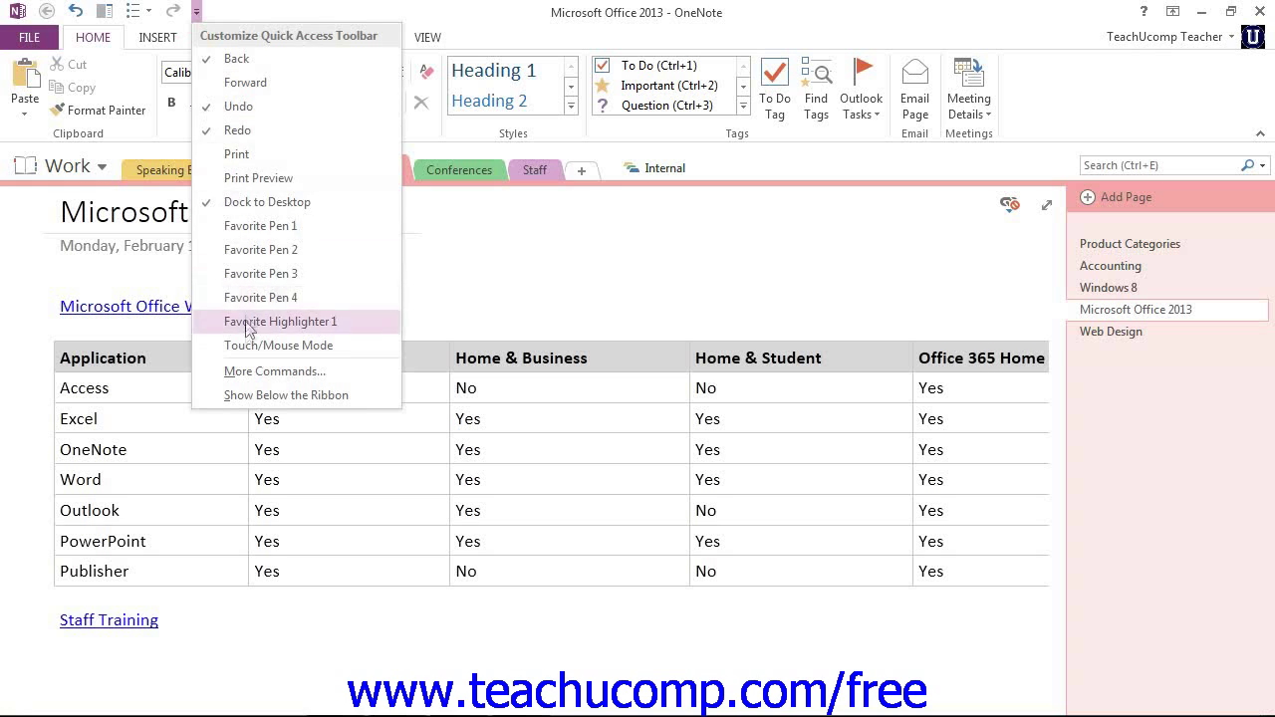
{"action": "left_click", "coordinate": [261, 370]}
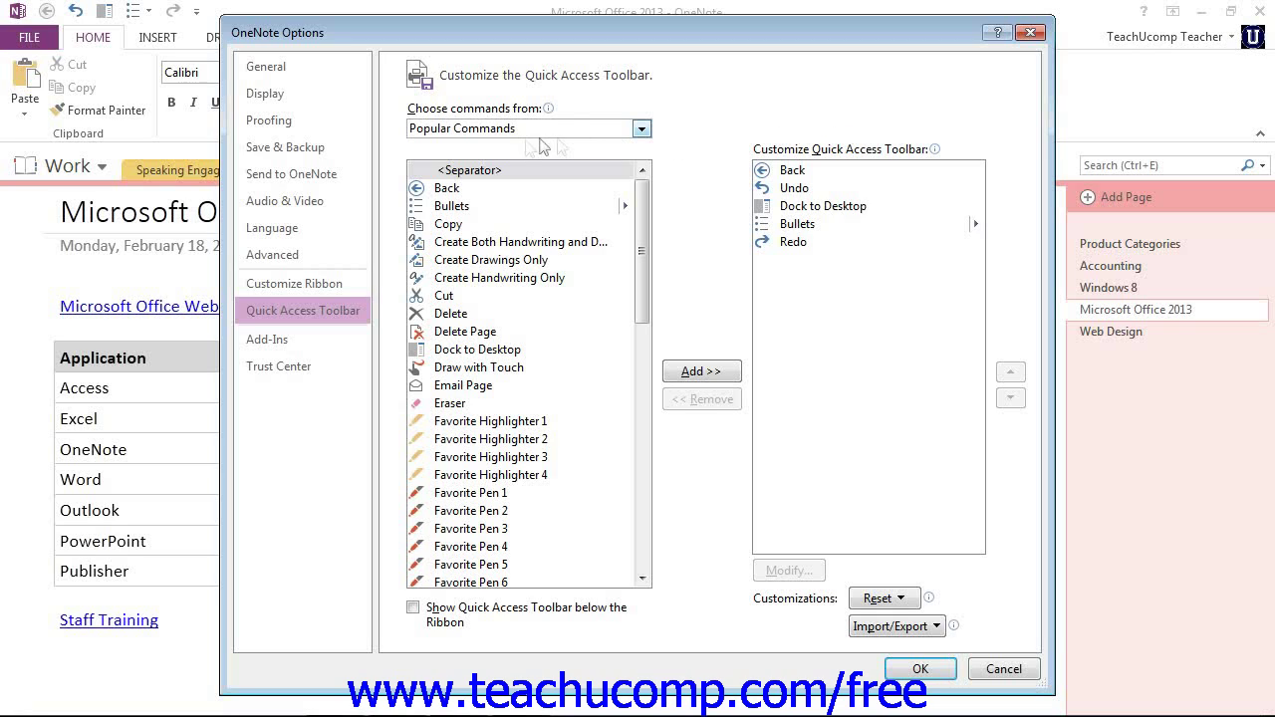
{"action": "left_click", "coordinate": [503, 154]}
{"action": "left_click", "coordinate": [555, 125]}
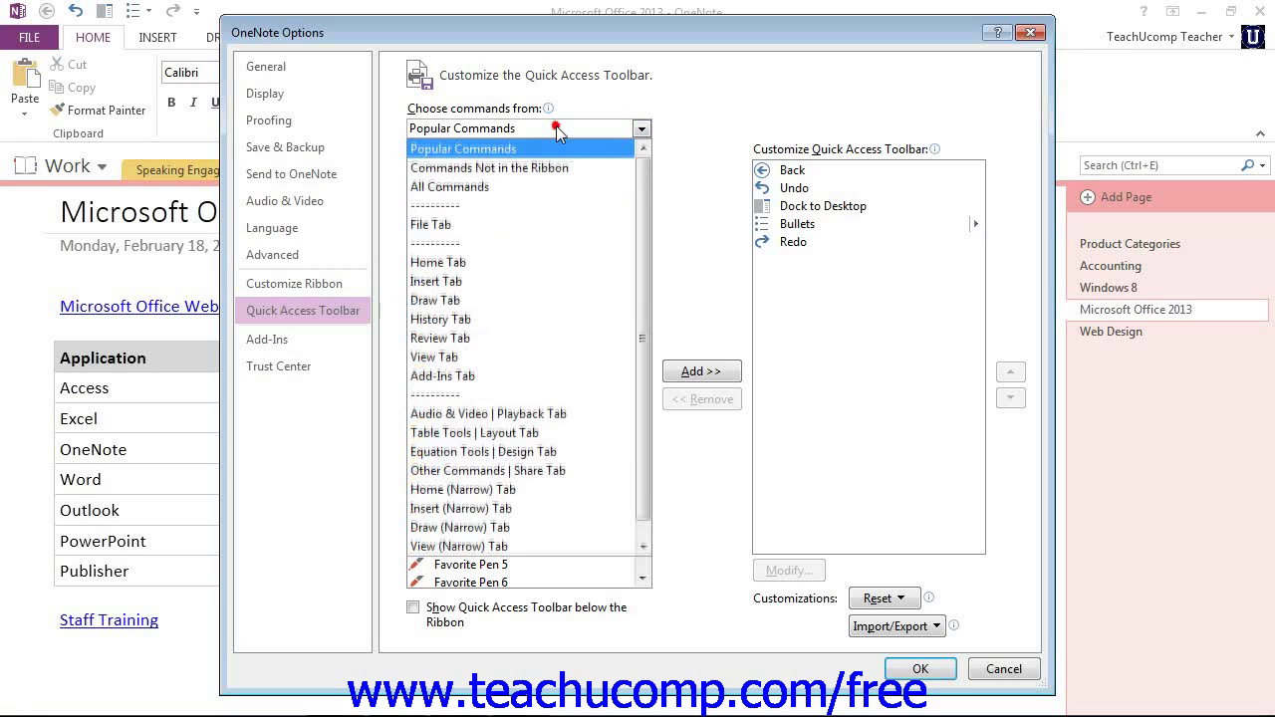
{"action": "left_click", "coordinate": [435, 225]}
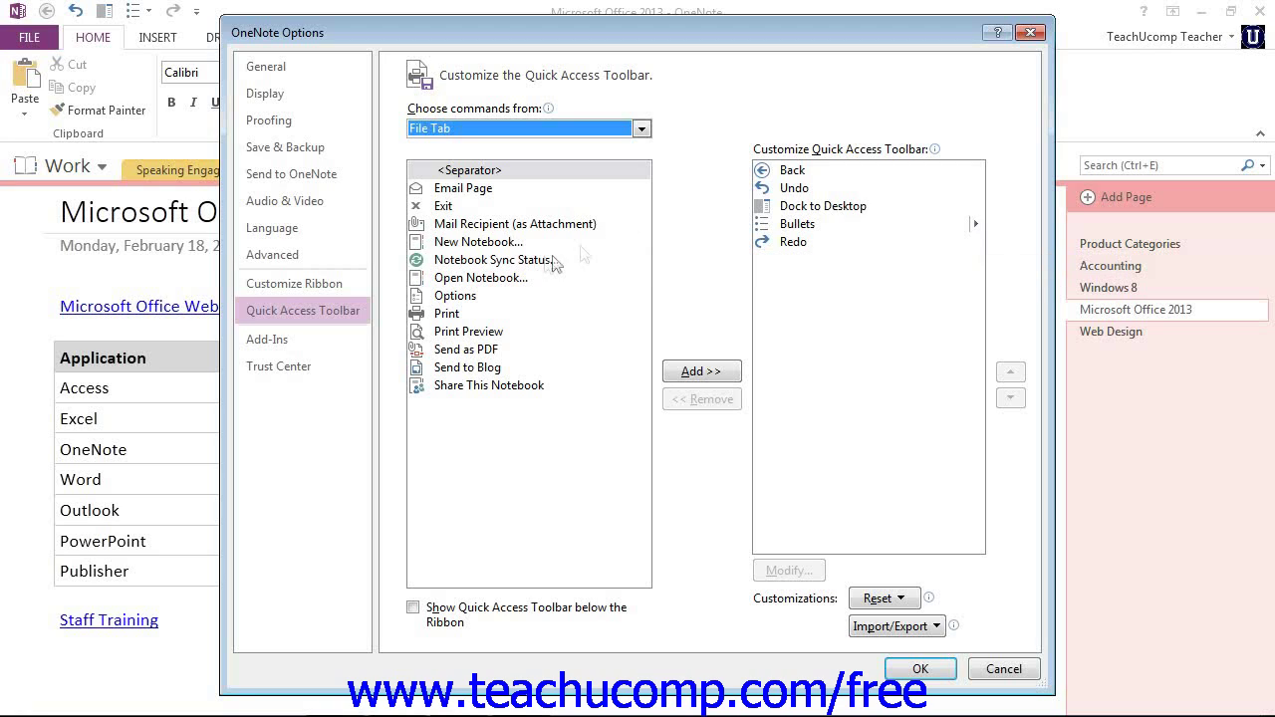
{"action": "left_click", "coordinate": [450, 315]}
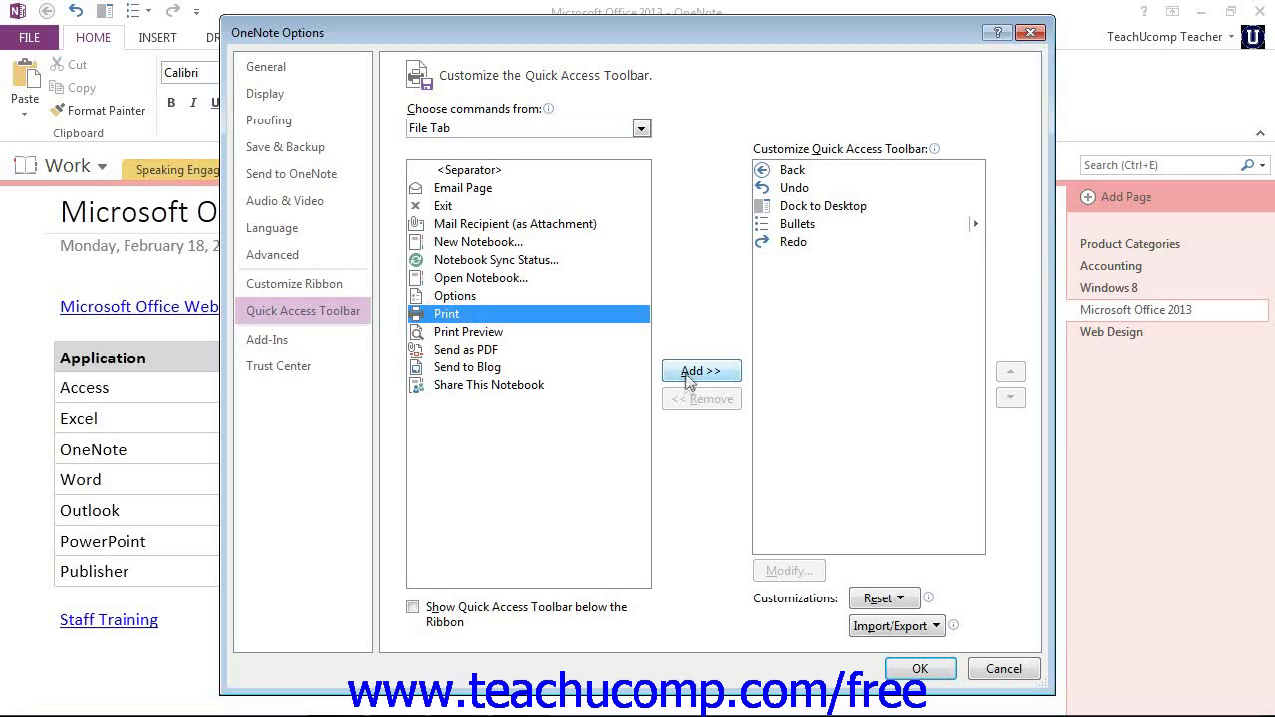
{"action": "left_click", "coordinate": [695, 373]}
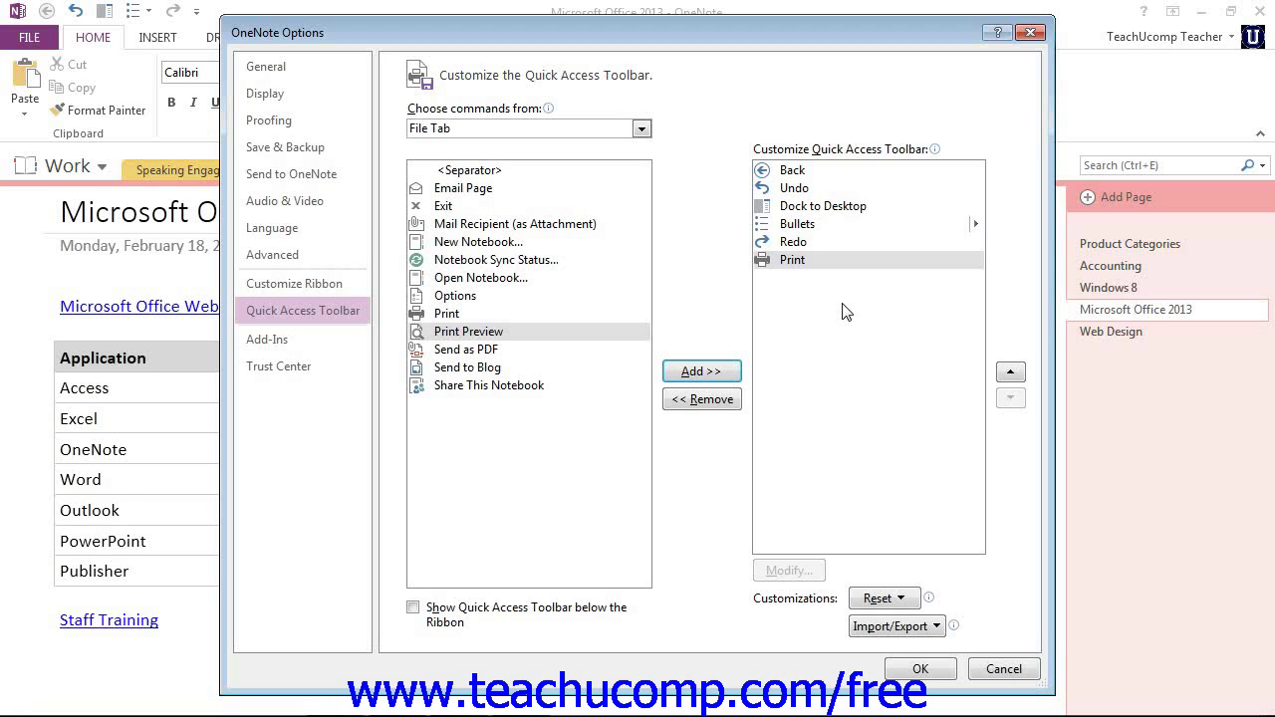
Remove Bullets from the Quick Access Toolbar, place Print directly after Undo, and apply the changes.
{"action": "left_click", "coordinate": [804, 225]}
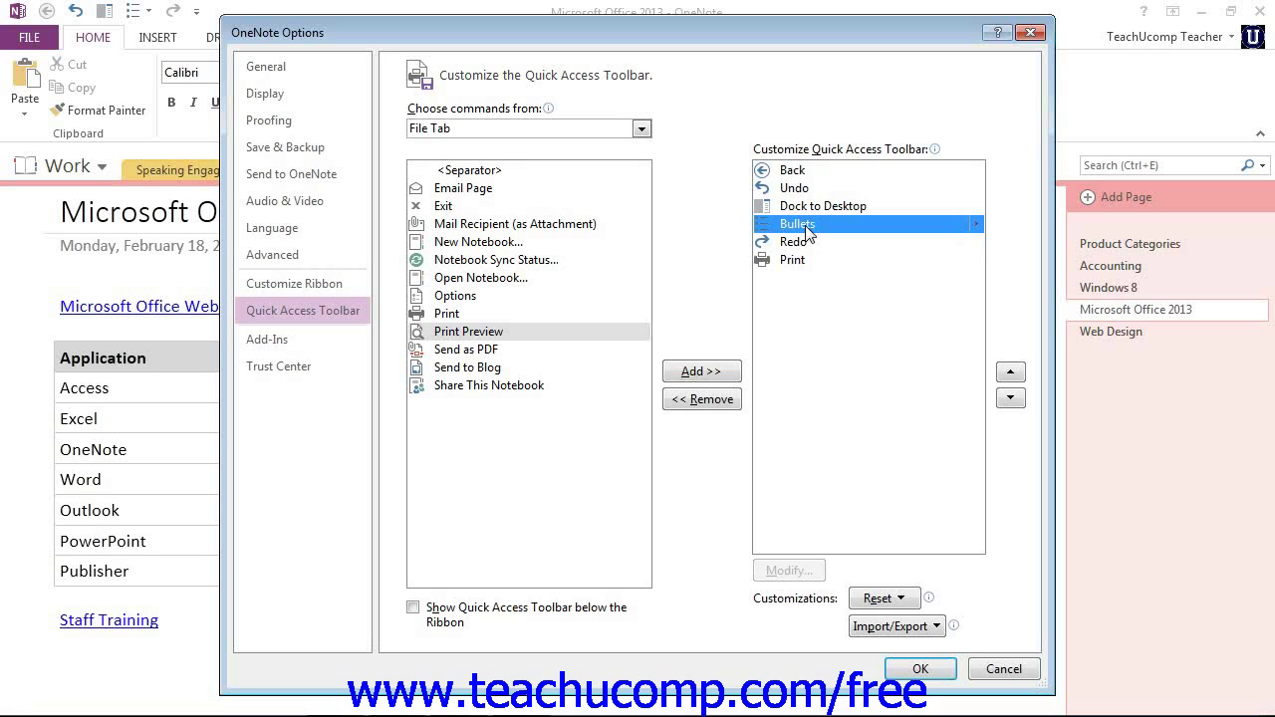
{"action": "left_click", "coordinate": [696, 403]}
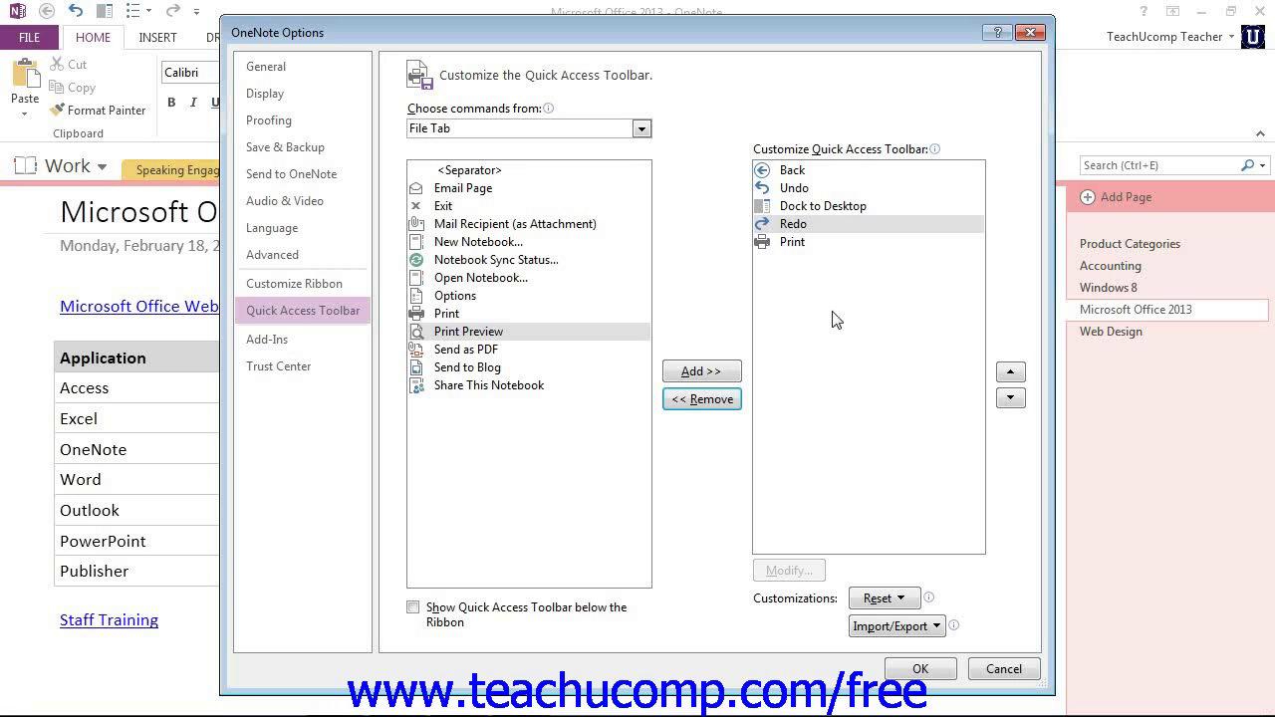
{"action": "left_click", "coordinate": [803, 245]}
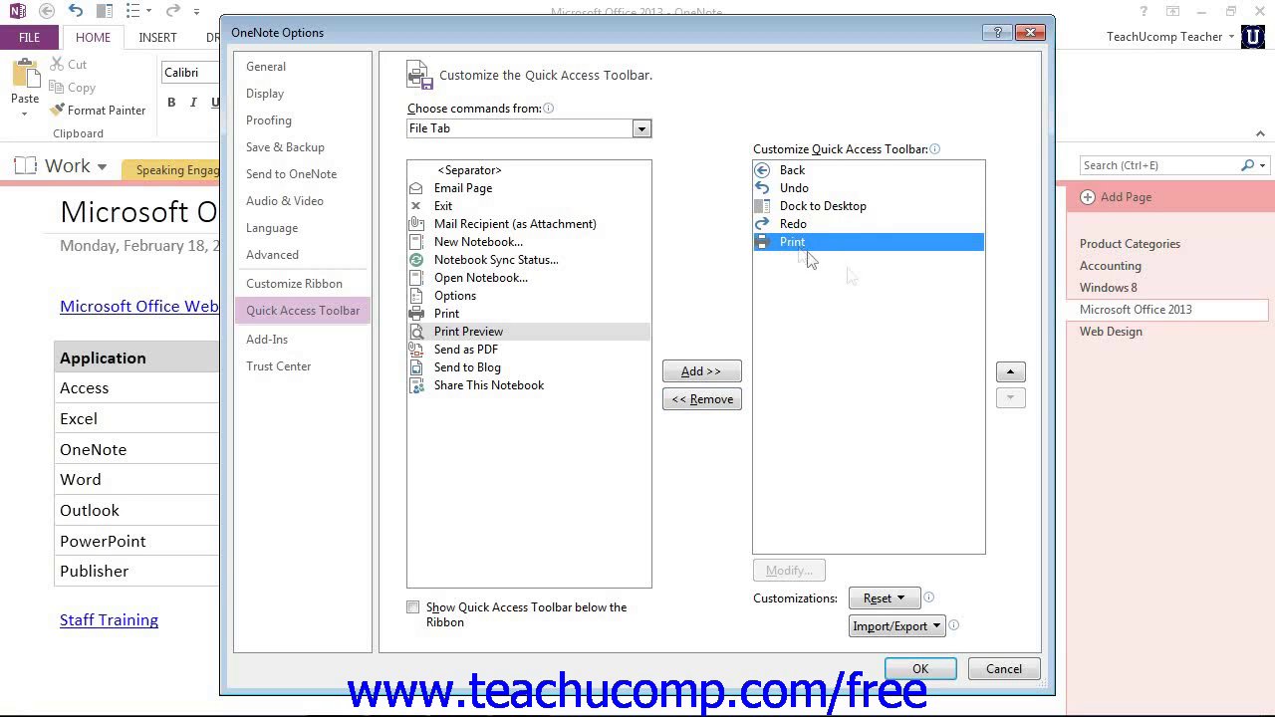
{"action": "left_click", "coordinate": [1009, 373]}
{"action": "left_click", "coordinate": [1008, 373]}
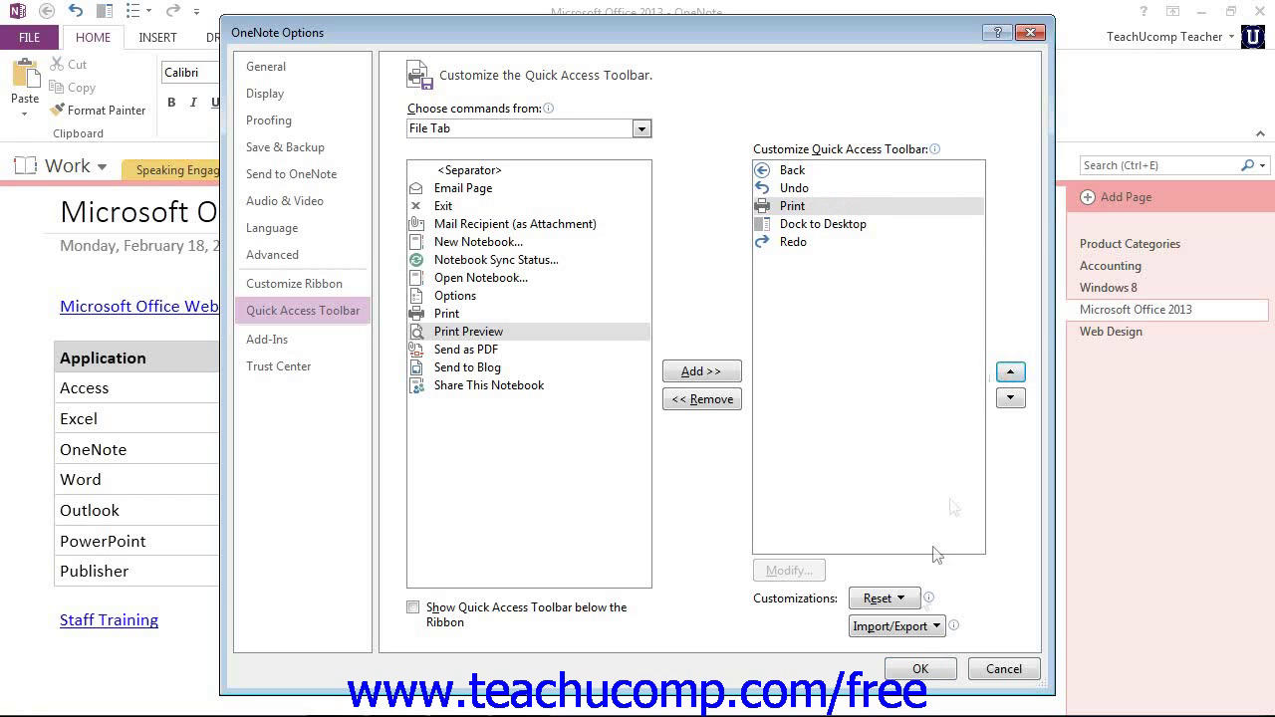
{"action": "left_click", "coordinate": [920, 669]}
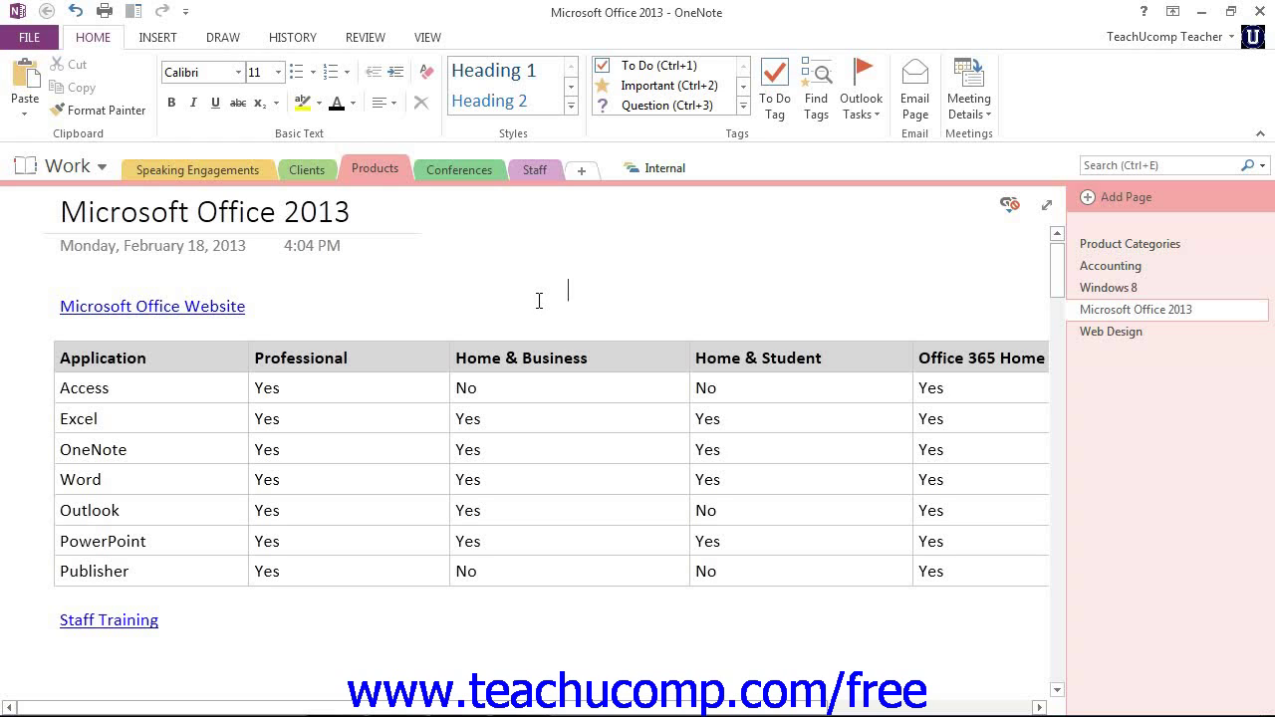
Open the Customize Ribbon options and list the available commands from the File Tab.
{"action": "left_click", "coordinate": [36, 42]}
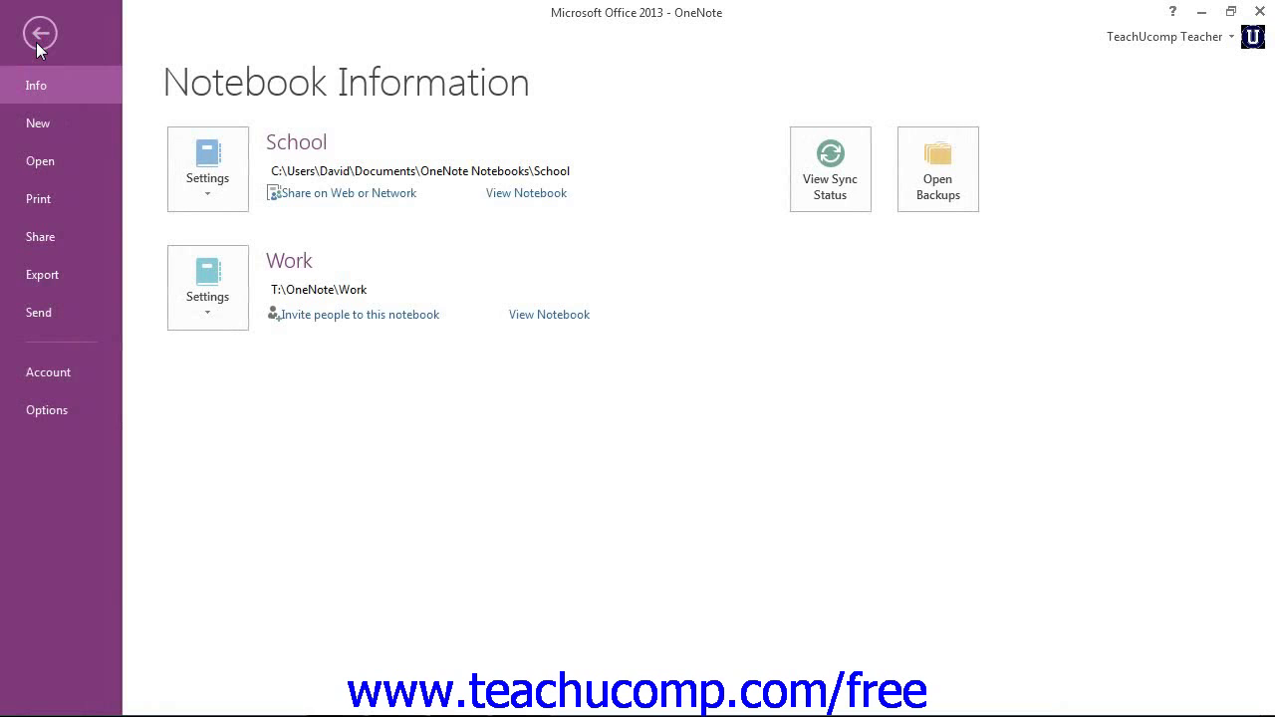
{"action": "left_click", "coordinate": [43, 408]}
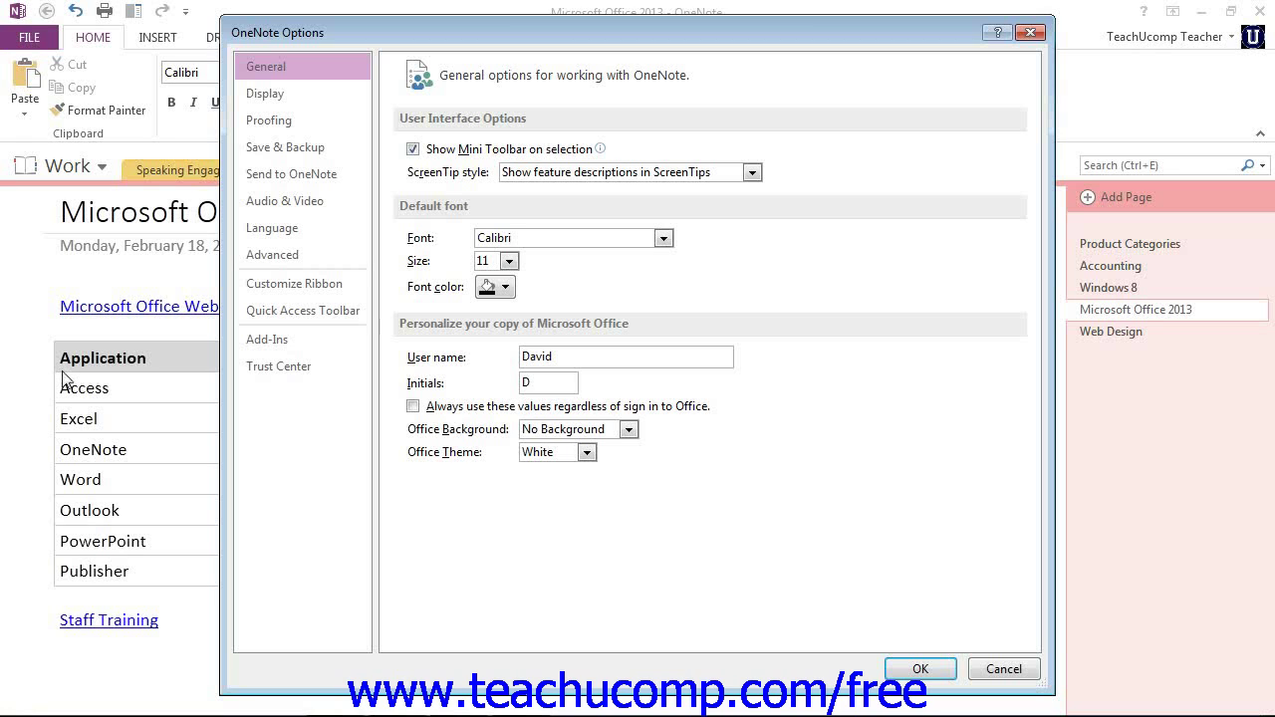
{"action": "left_click", "coordinate": [316, 284]}
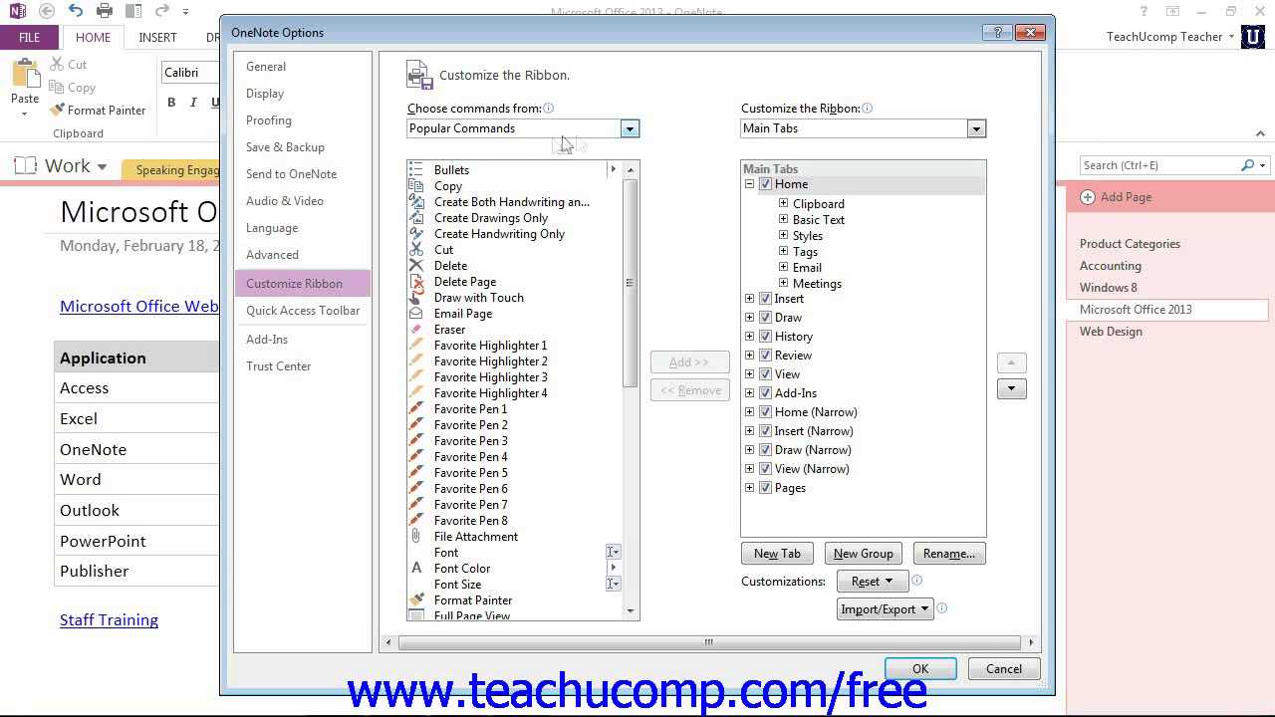
{"action": "left_click", "coordinate": [629, 131]}
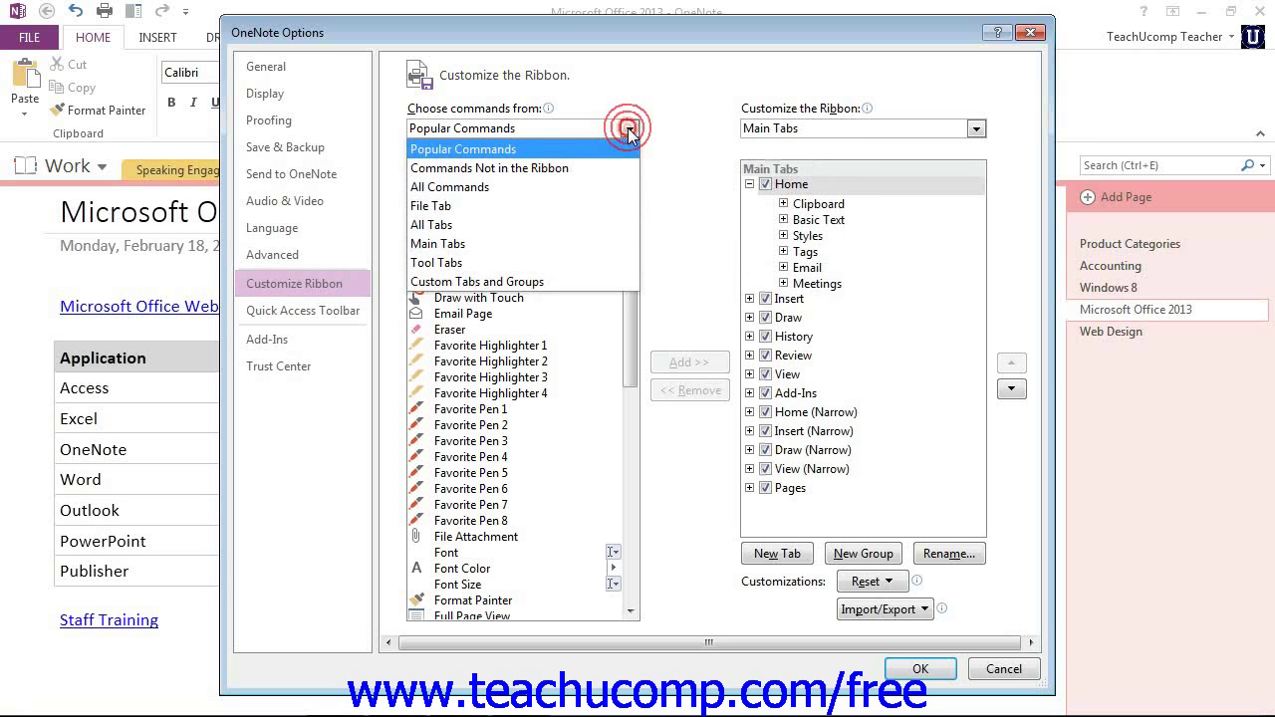
{"action": "left_click", "coordinate": [456, 205]}
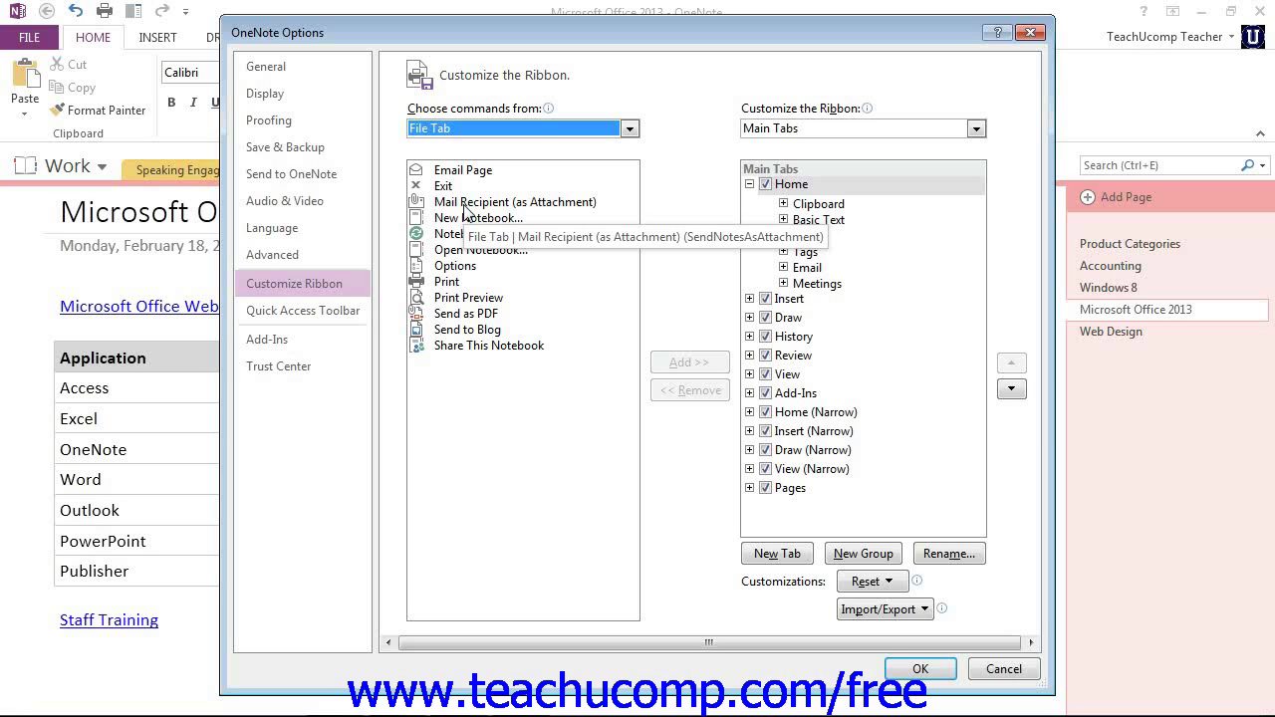
Switch the list of customizable ribbon tabs to Tool Tabs and back to Main Tabs.
{"action": "left_click", "coordinate": [774, 129]}
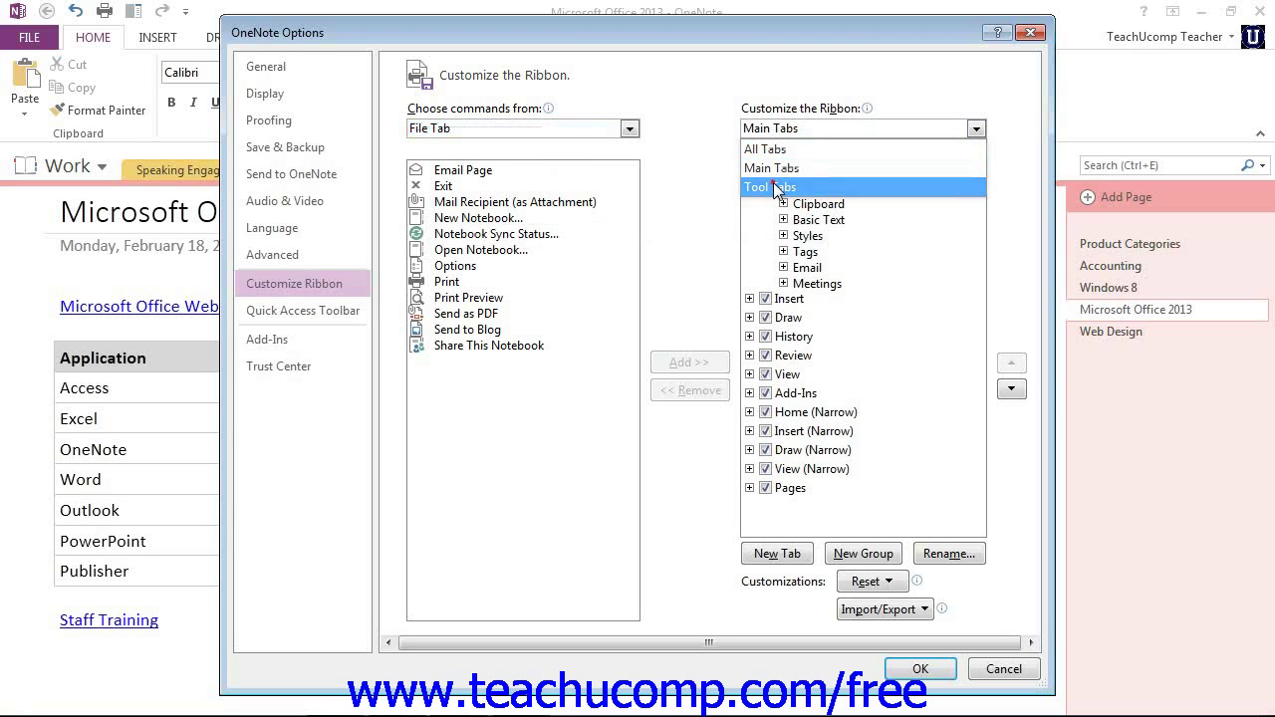
{"action": "left_click", "coordinate": [775, 186]}
{"action": "left_click", "coordinate": [782, 130]}
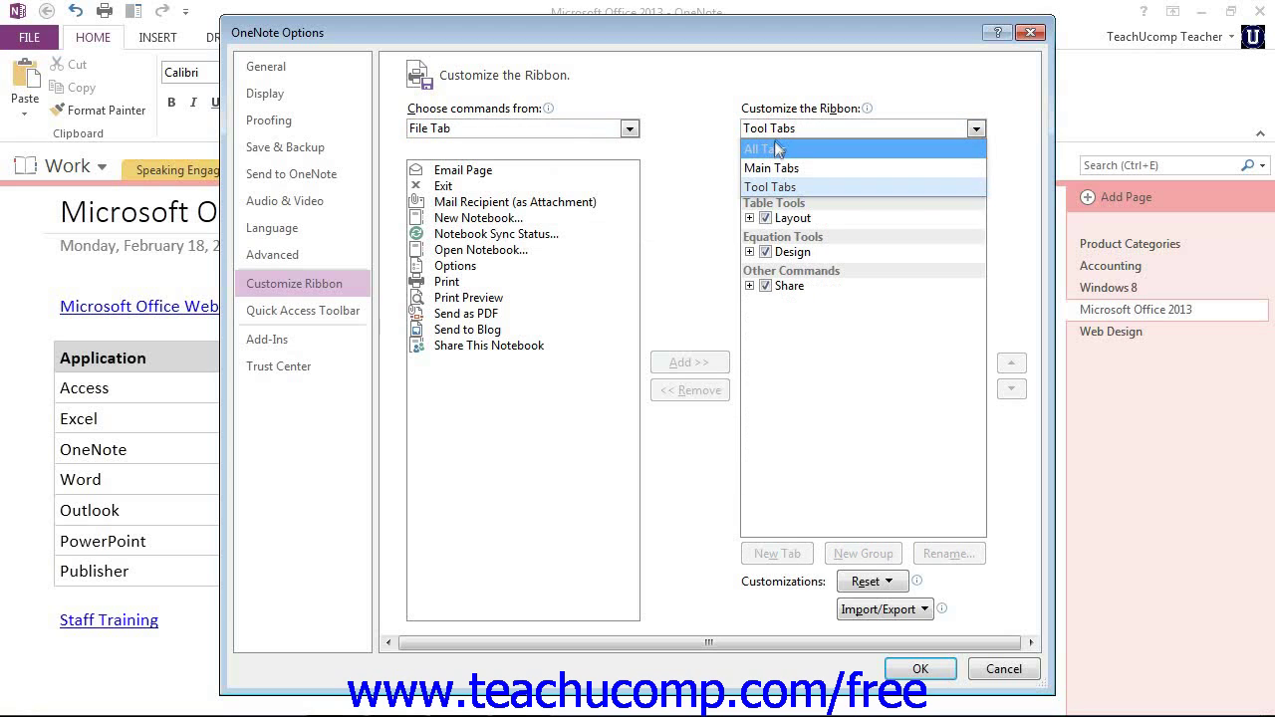
{"action": "left_click", "coordinate": [781, 169]}
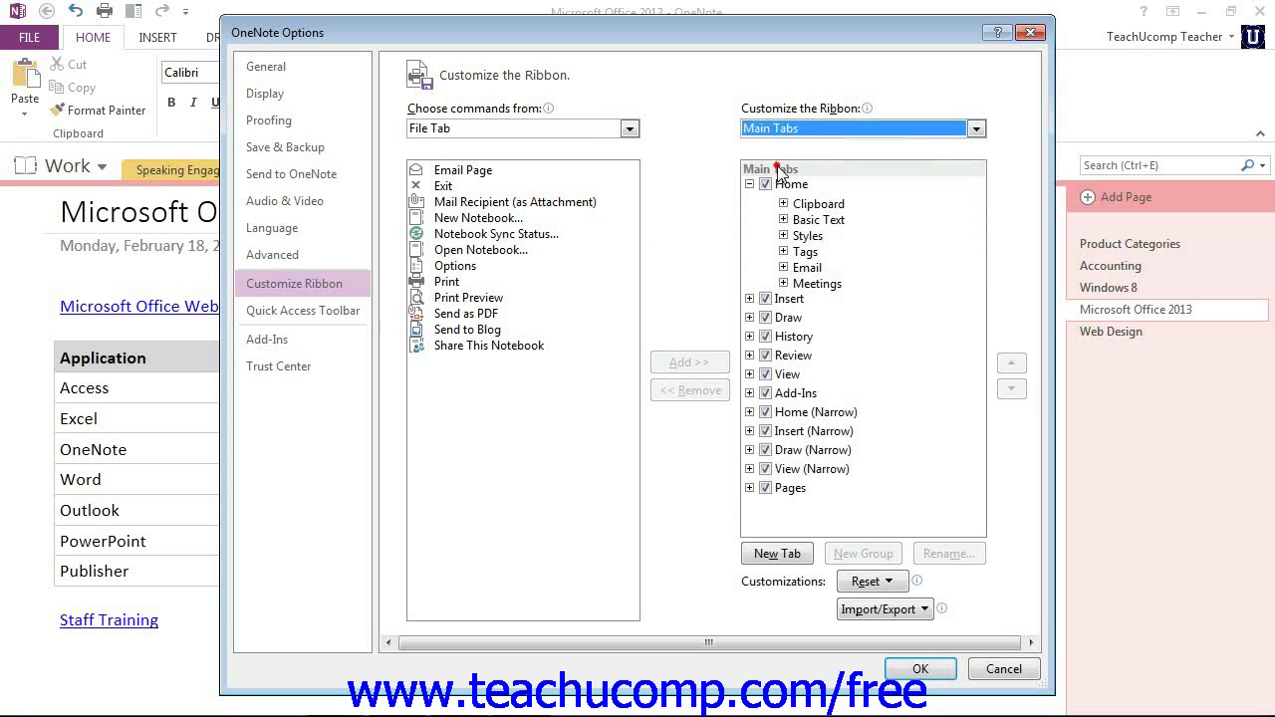
Expand the Home tab's Basic Text group and examine the commands nested under Numbering.
{"action": "left_click", "coordinate": [783, 219]}
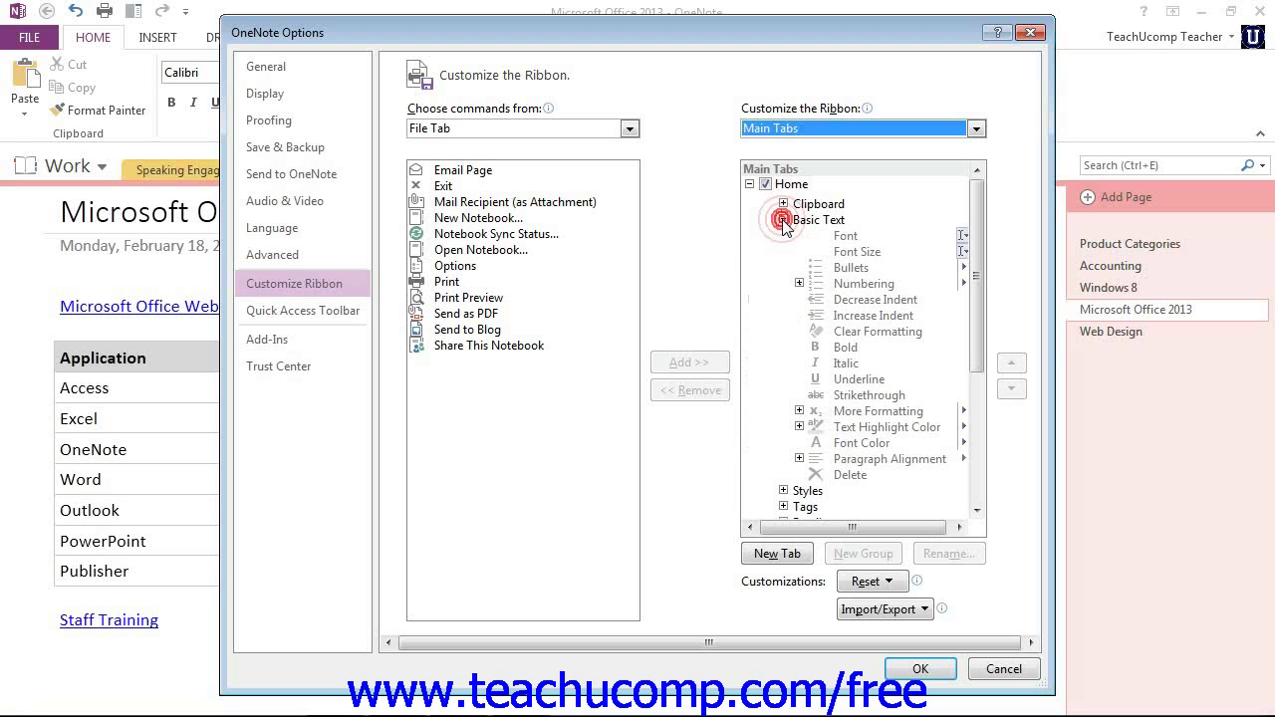
{"action": "left_click", "coordinate": [799, 283]}
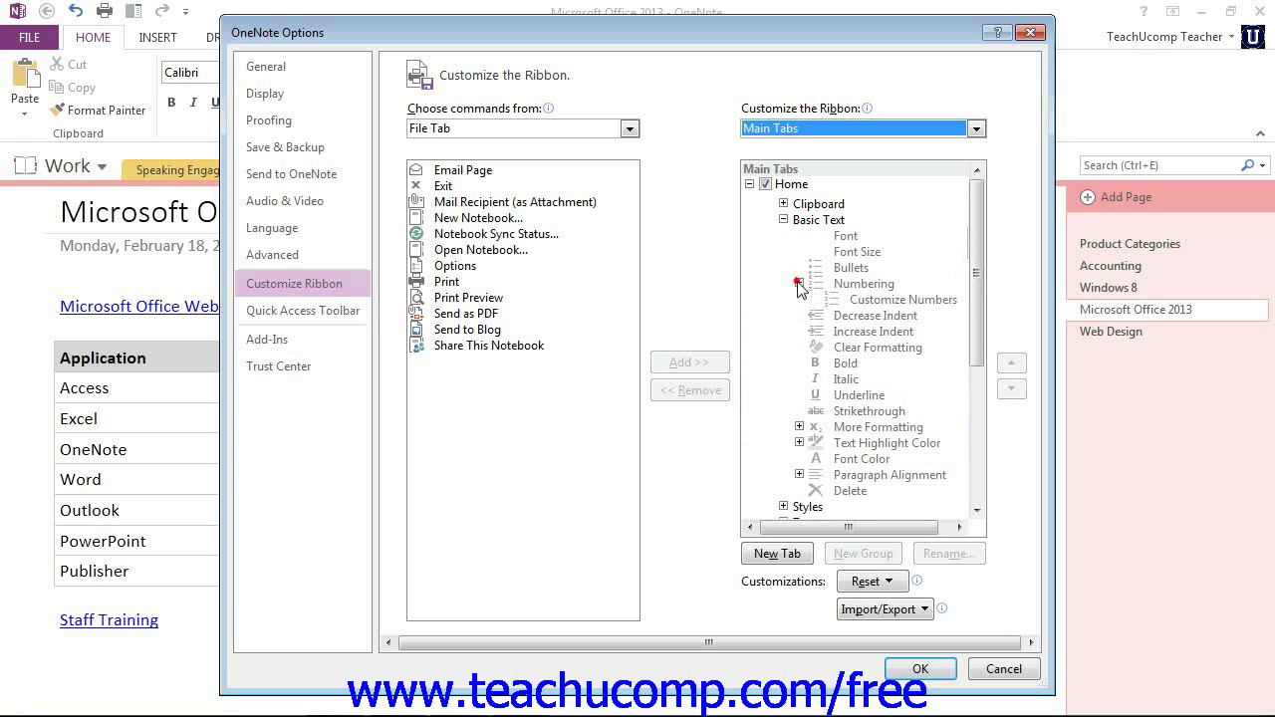
{"action": "left_click", "coordinate": [798, 282]}
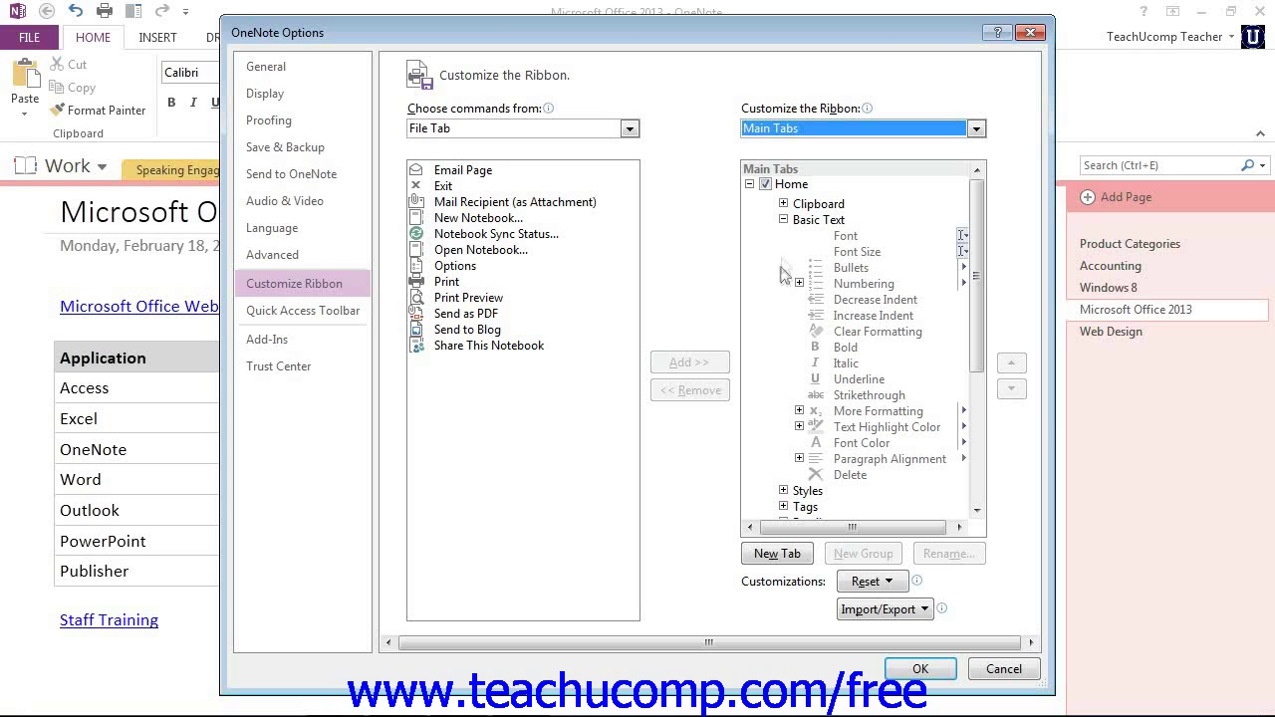
Create a new custom group on the Home ribbon tab and add the Print command to it.
{"action": "left_click", "coordinate": [791, 185]}
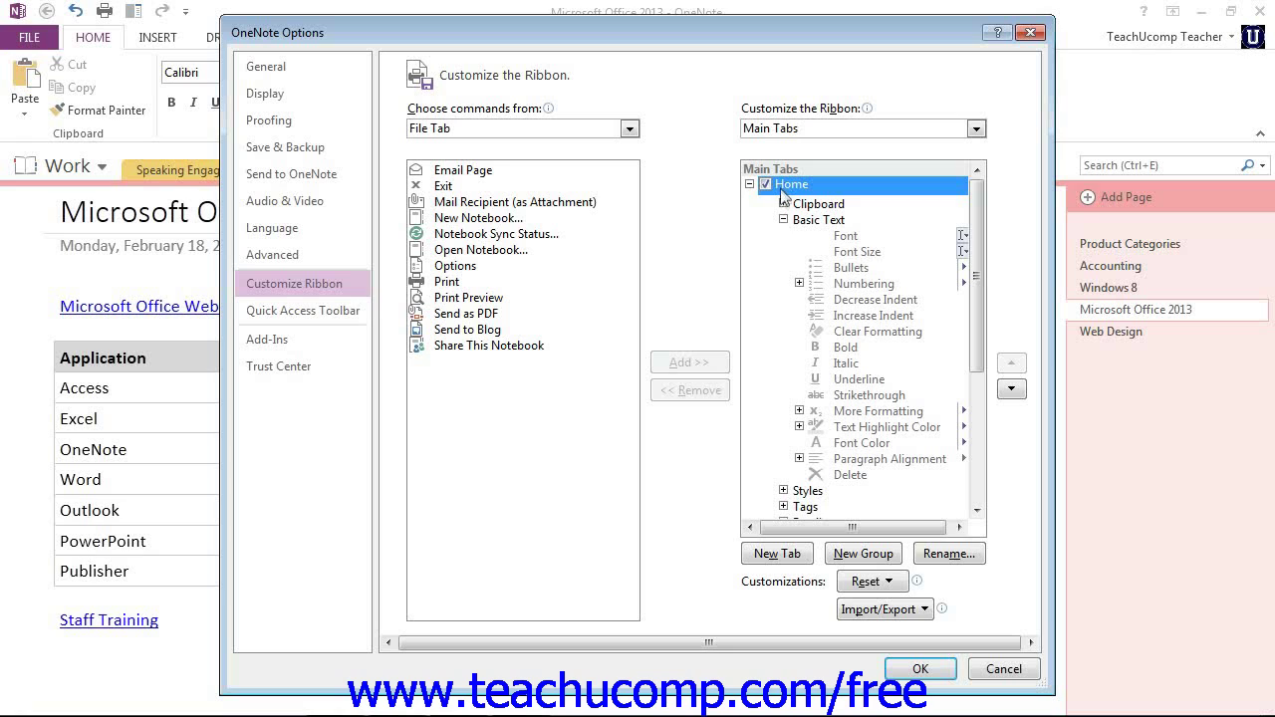
{"action": "left_click", "coordinate": [842, 555]}
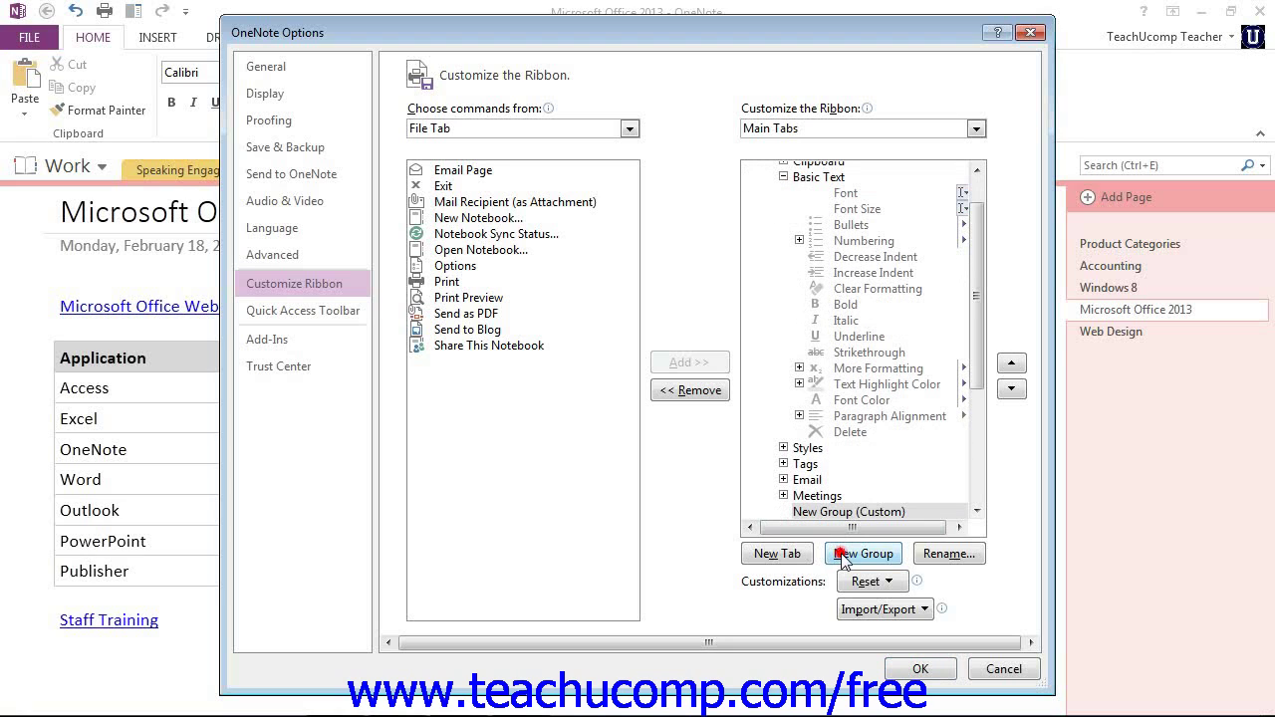
{"action": "left_click", "coordinate": [856, 512]}
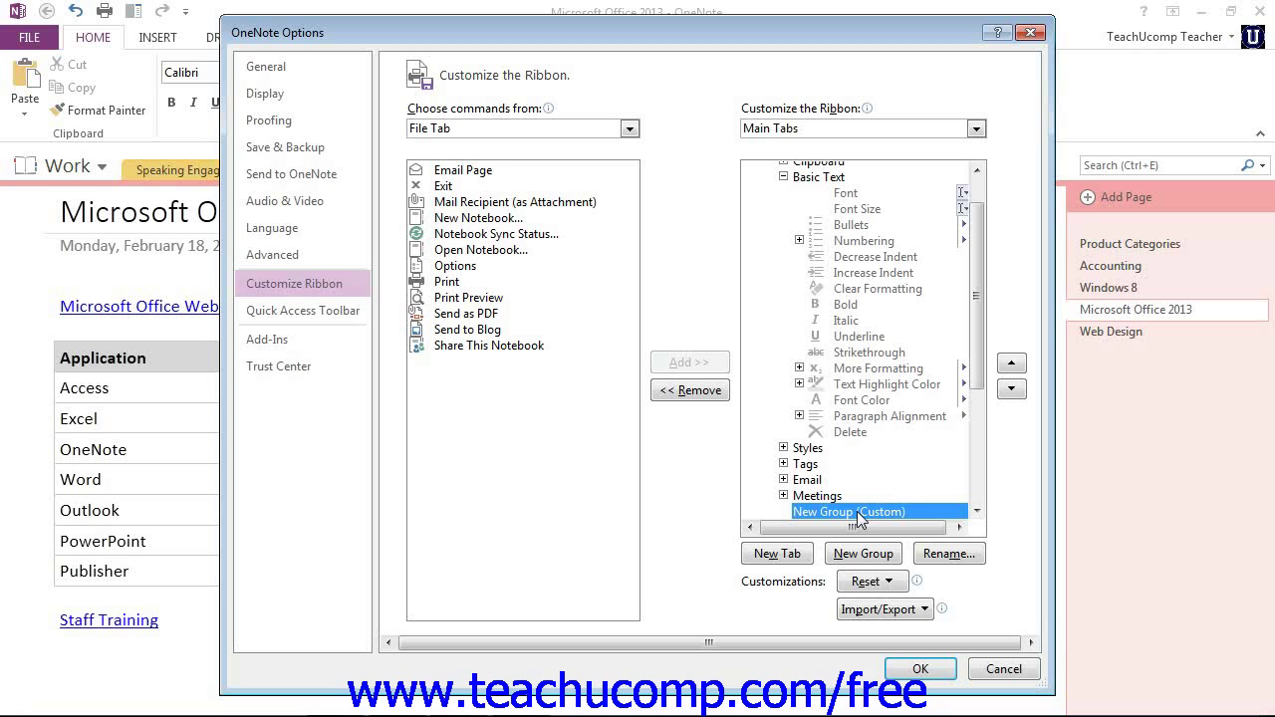
{"action": "left_click", "coordinate": [445, 287]}
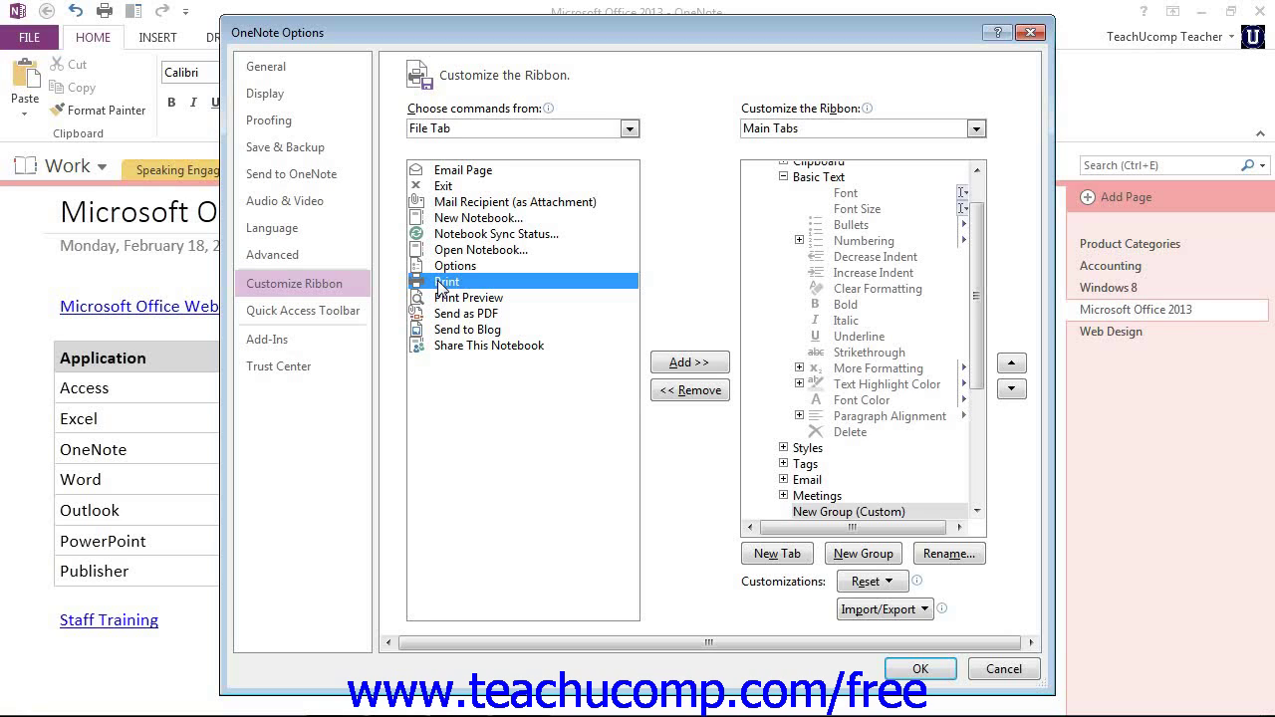
{"action": "left_click", "coordinate": [677, 363]}
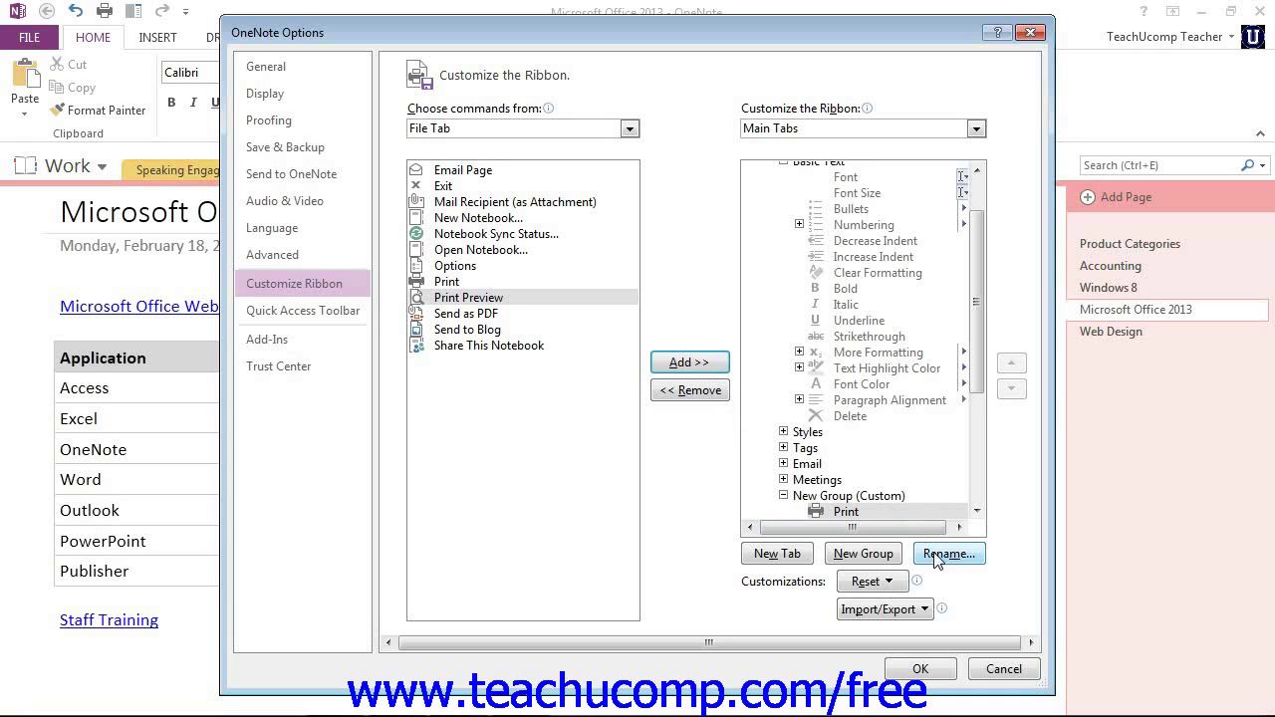
Look over the rename options for the Print entry and the reset choices, and apply the ribbon customization.
{"action": "left_click", "coordinate": [936, 556]}
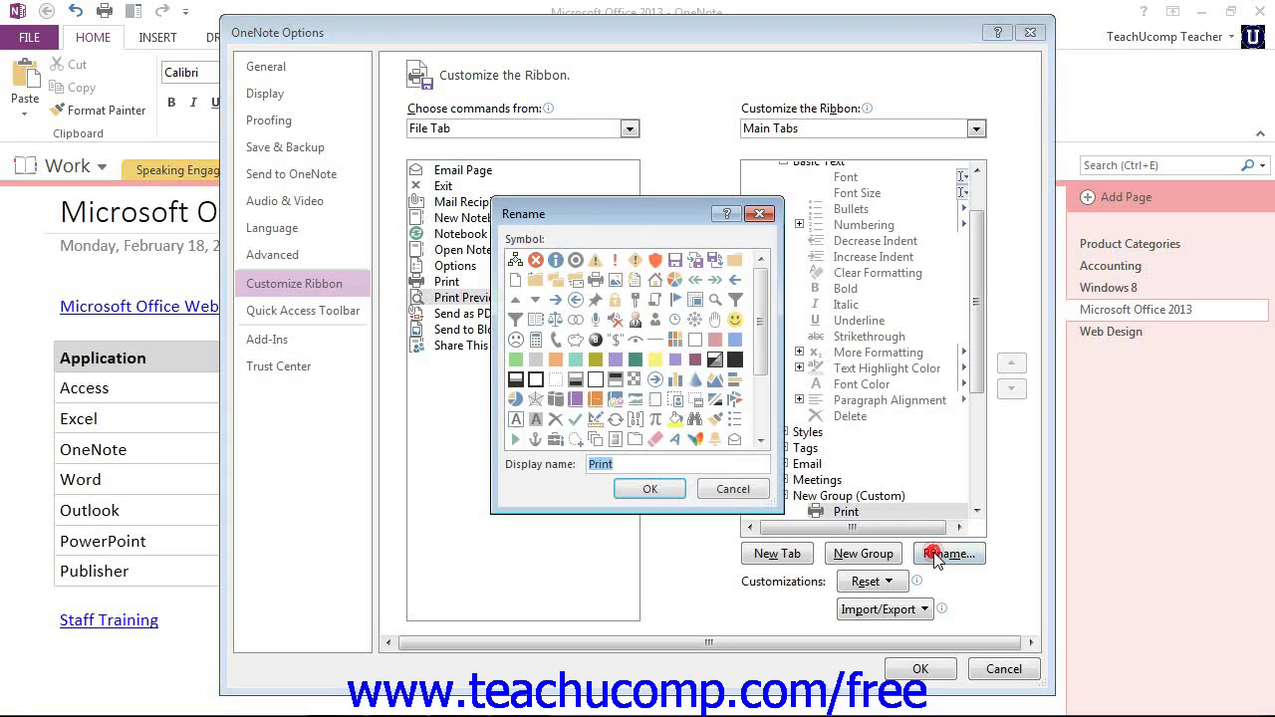
{"action": "left_click", "coordinate": [732, 489]}
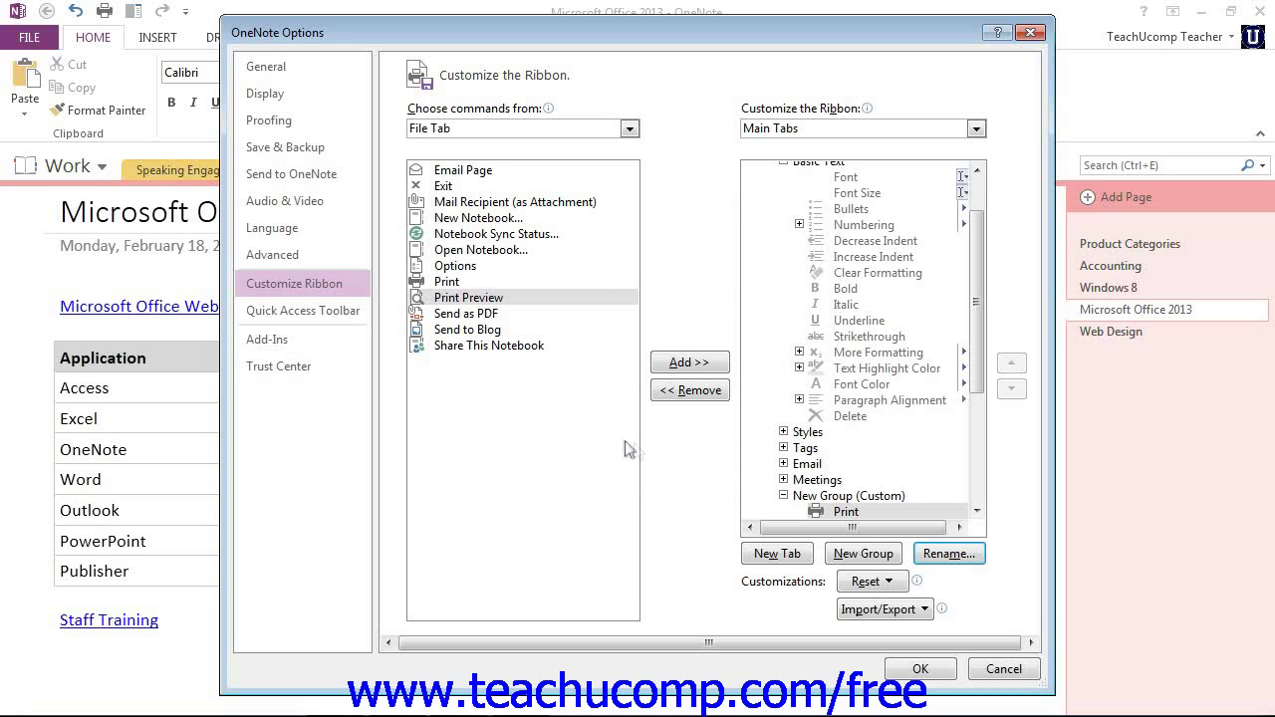
{"action": "left_click", "coordinate": [888, 582]}
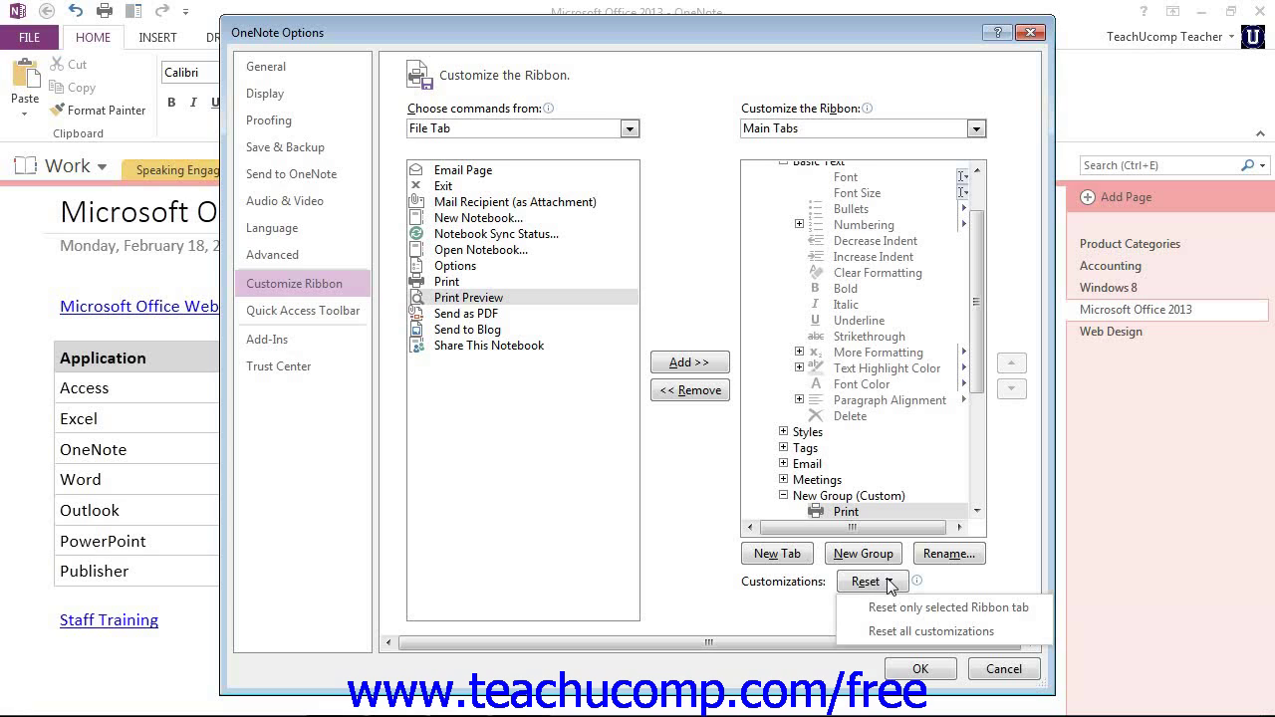
{"action": "left_click", "coordinate": [890, 585]}
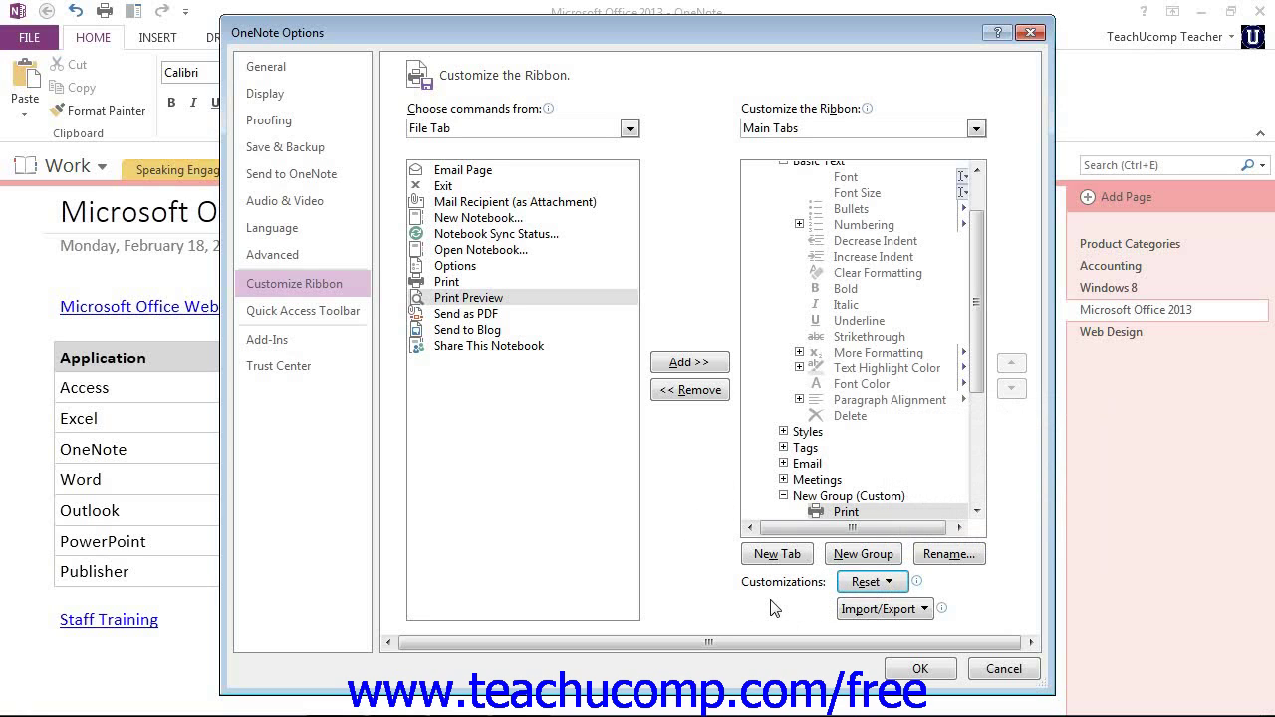
{"action": "left_click", "coordinate": [918, 669]}
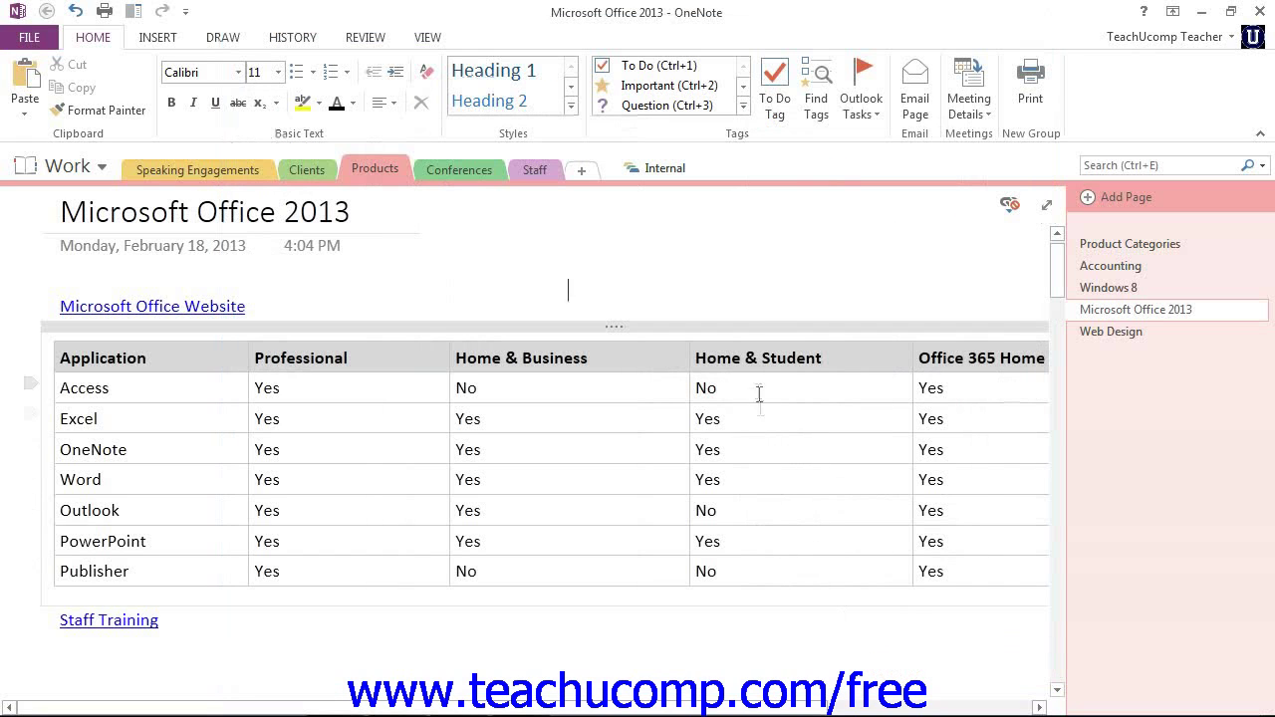